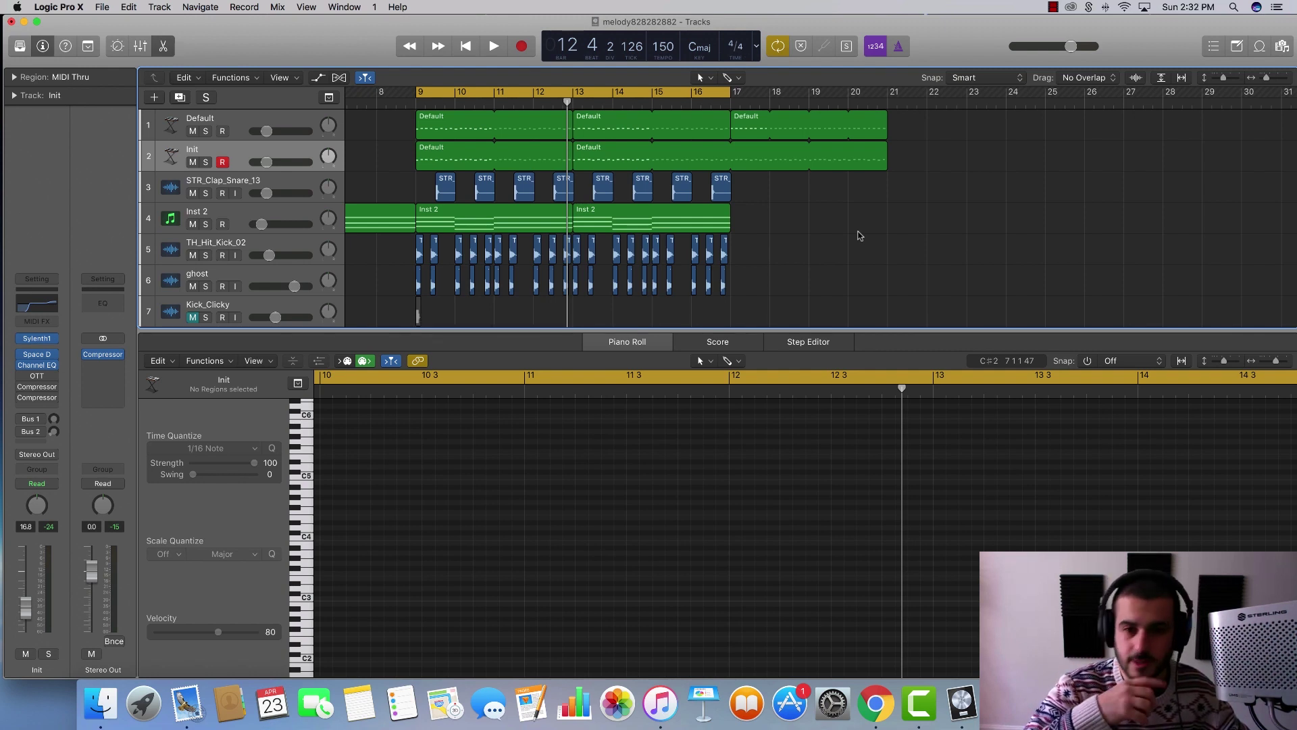
# Step: Open the OTT plug-in on the Init track and move its window clear of the channel strip
pyautogui.click(22, 375)
pyautogui.click(36, 375)
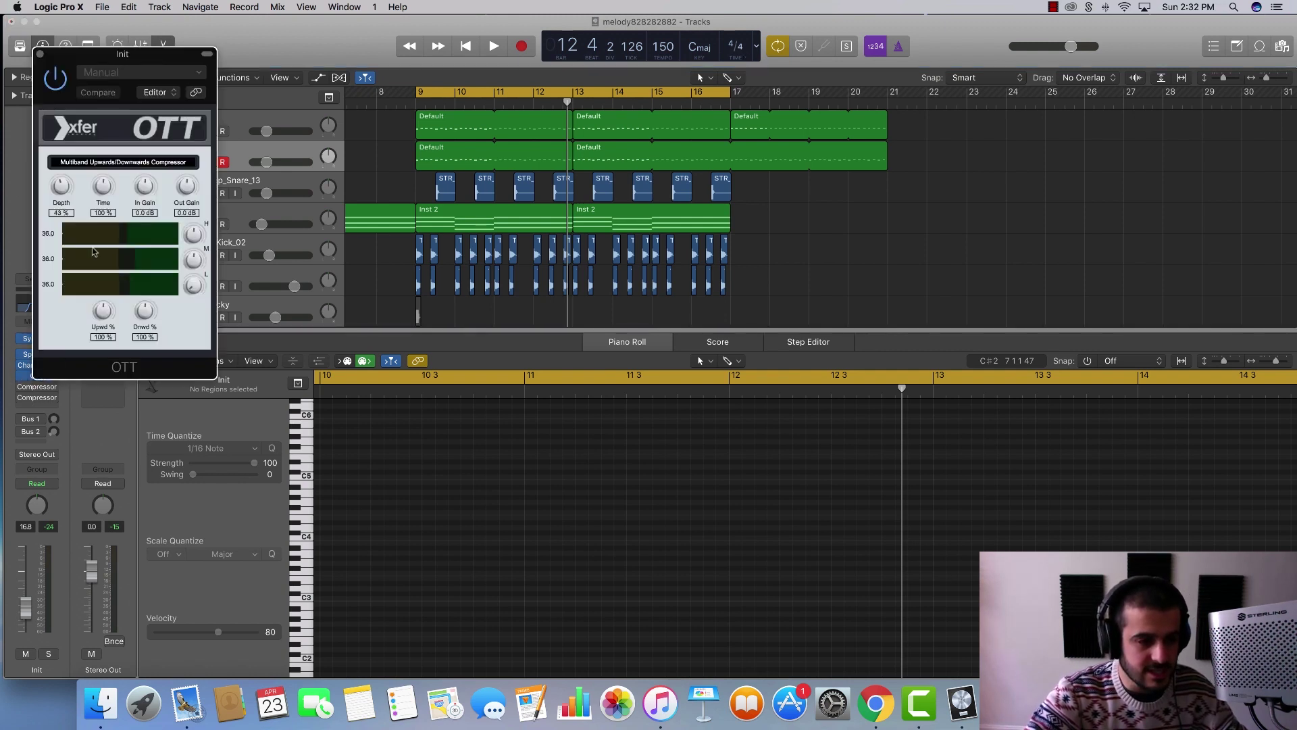
pyautogui.moveTo(129, 73); pyautogui.dragTo(419, 40)
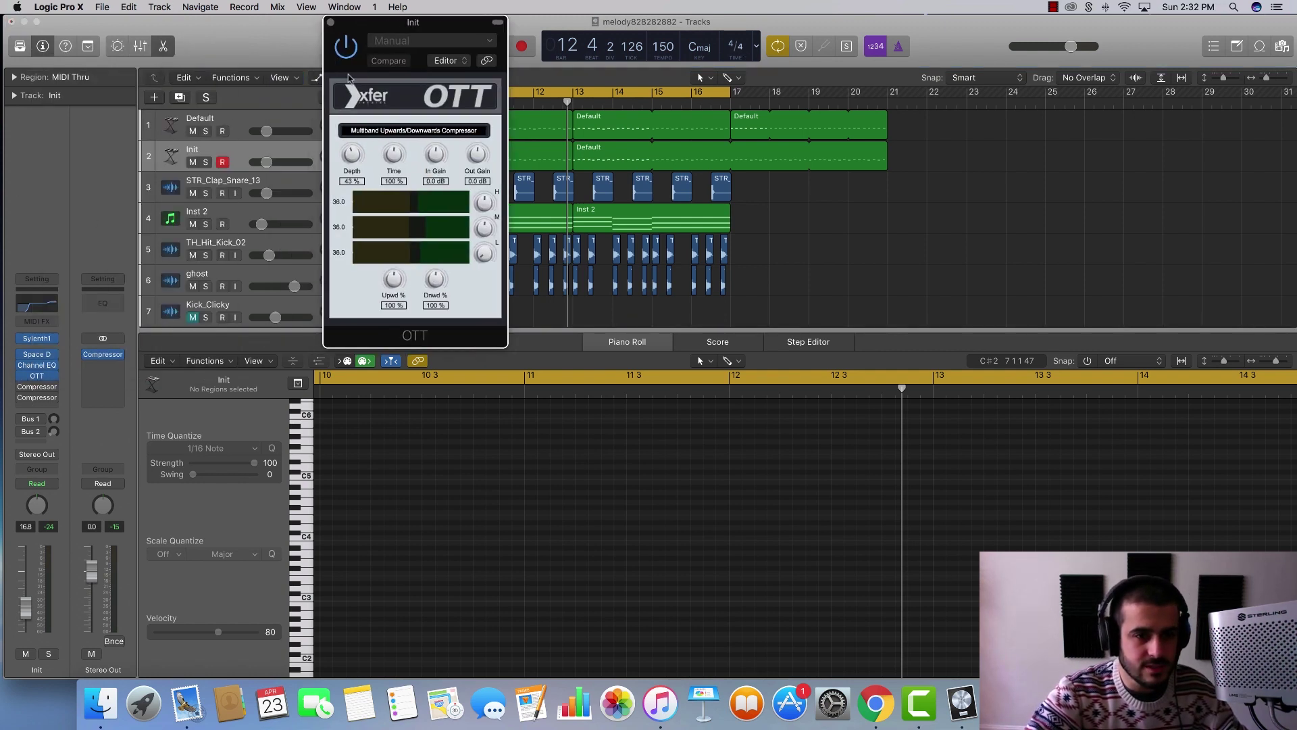
# Step: Insert a stereo CamelCrusher plug-in in the next free effect slot of the Init track and place its window beside OTT
pyautogui.click(37, 407)
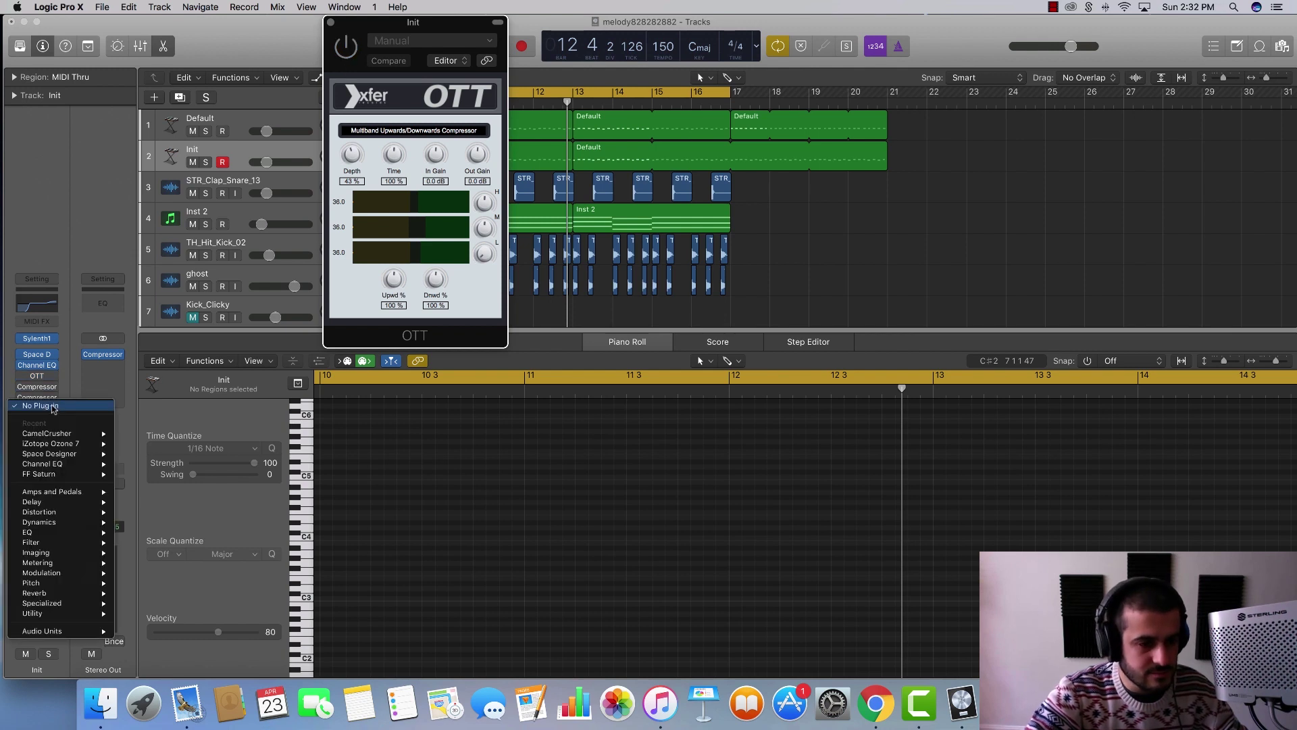
pyautogui.moveTo(67, 631)
pyautogui.moveTo(225, 589)
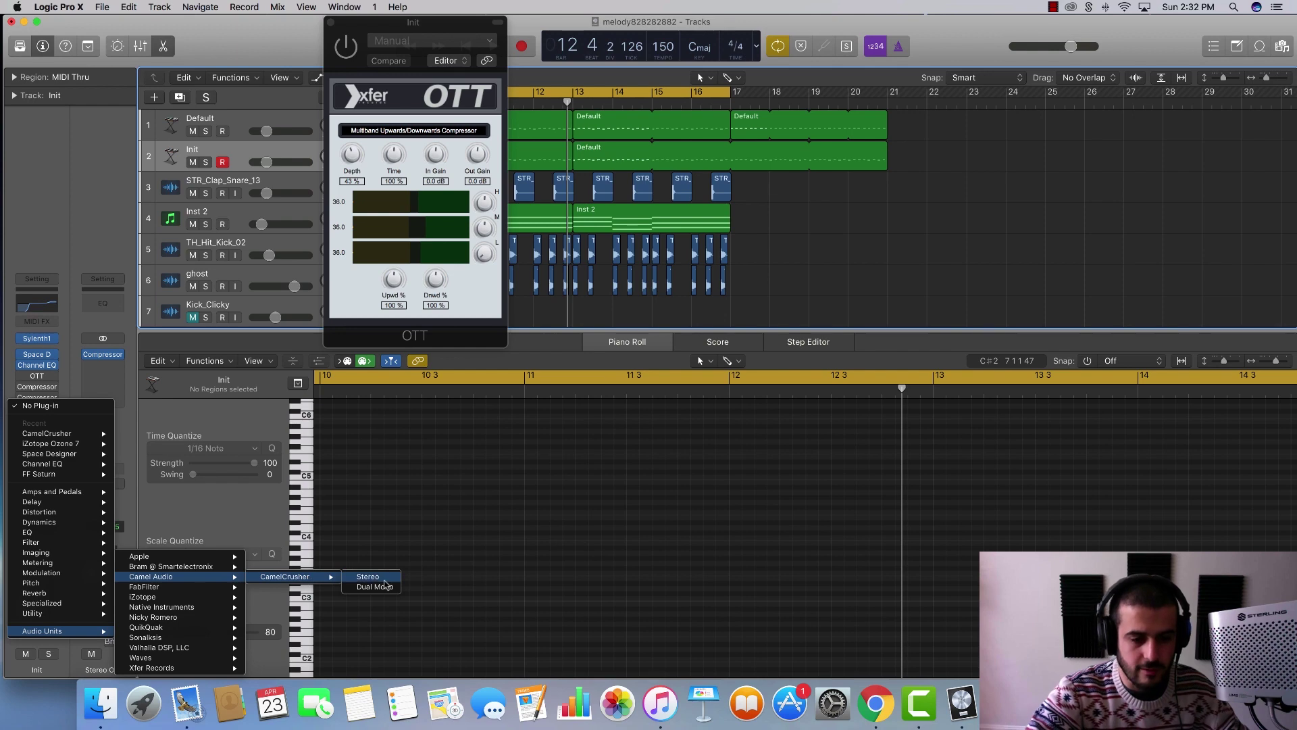
pyautogui.click(407, 455)
pyautogui.moveTo(106, 39); pyautogui.dragTo(852, 37)
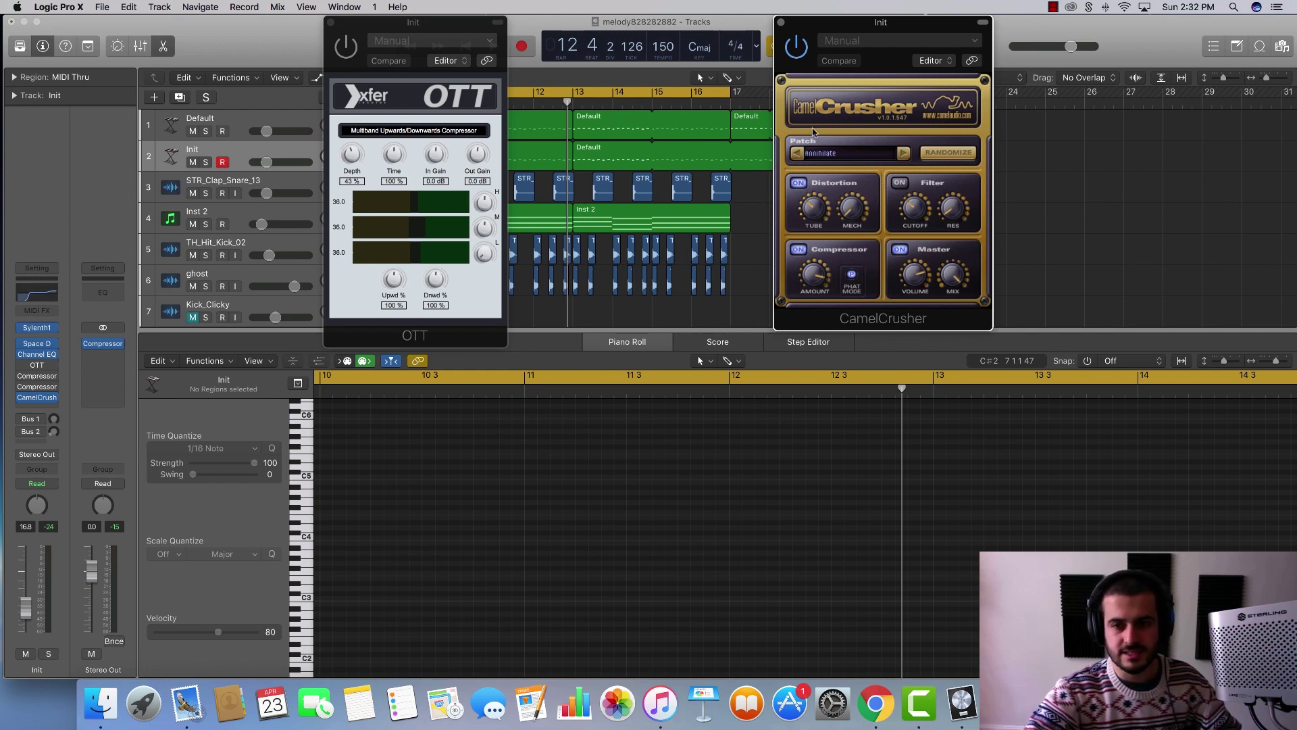
# Step: Review CamelCrusher's list of preset patches without loading one, and close both the CamelCrusher and OTT windows
pyautogui.click(886, 160)
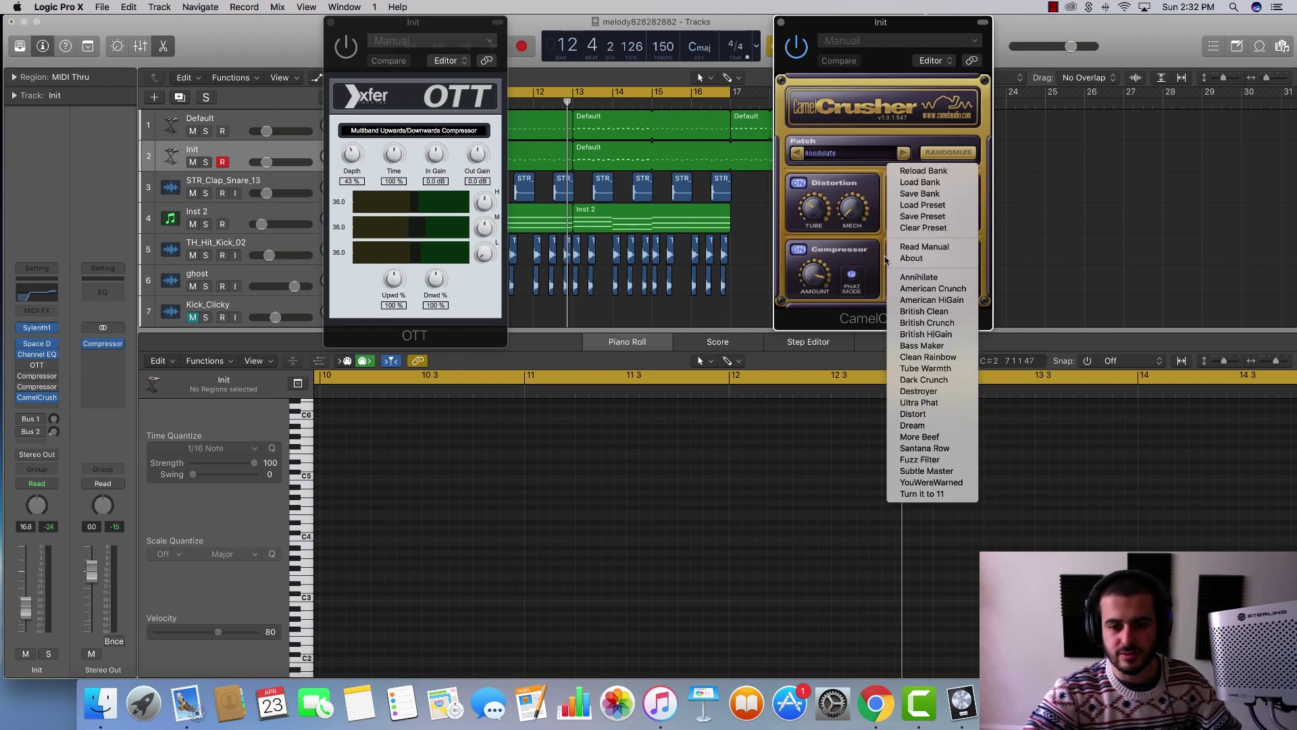
pyautogui.click(841, 187)
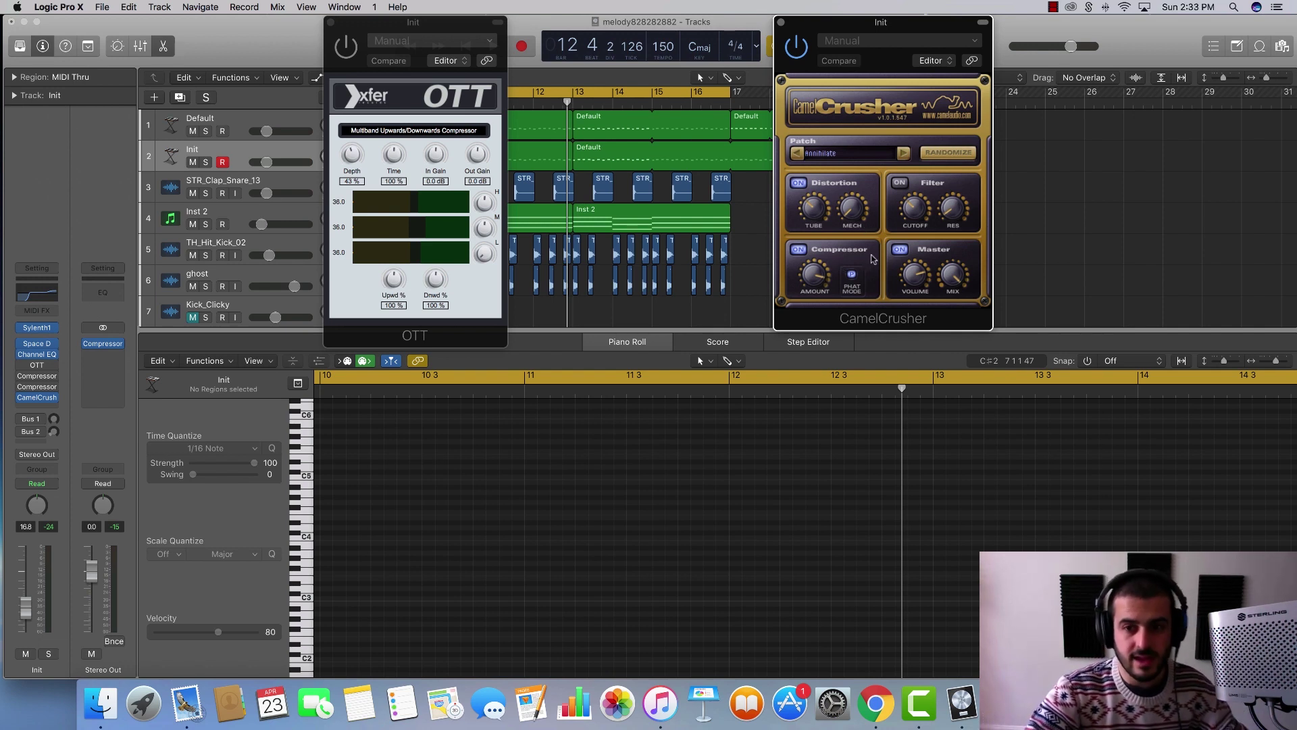
pyautogui.click(781, 22)
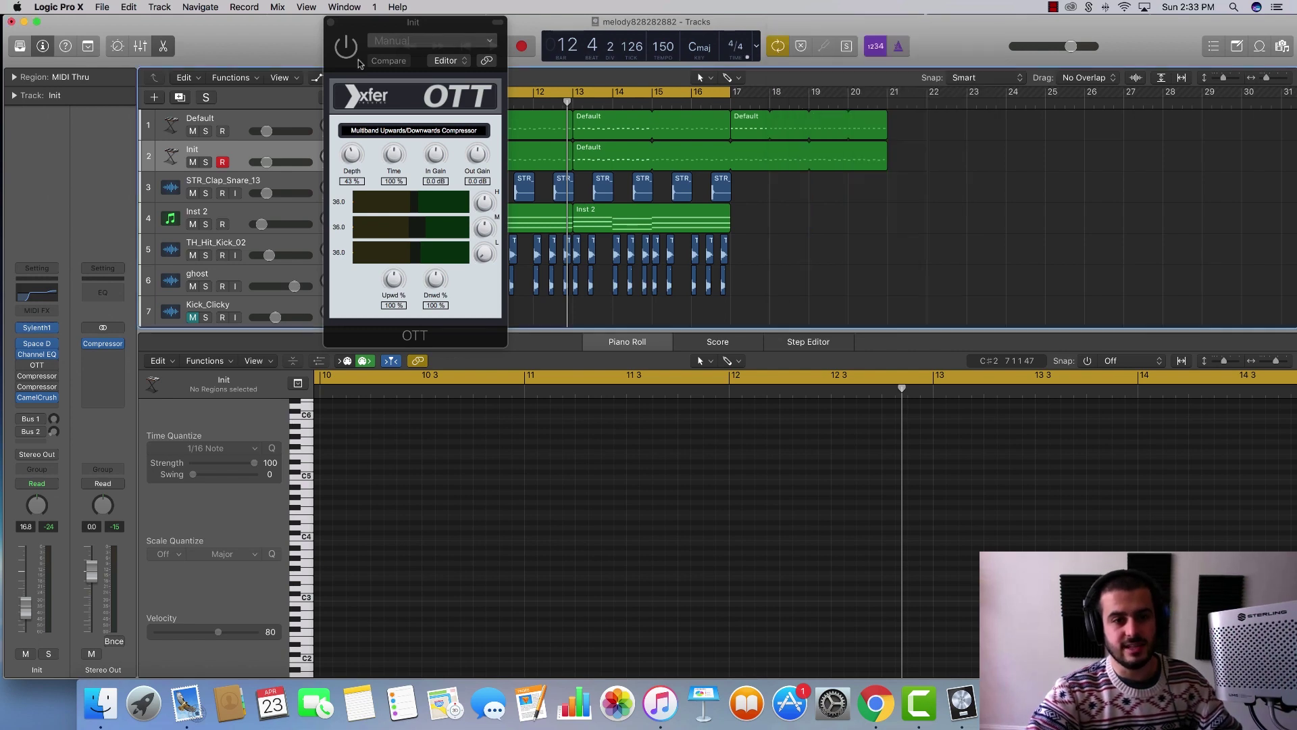
pyautogui.click(331, 22)
# Step: Show the notes of the two Default regions on the Init track, and clear the selection
pyautogui.hscroll(-3, 576, 196)
pyautogui.hscroll(-1, 576, 196)
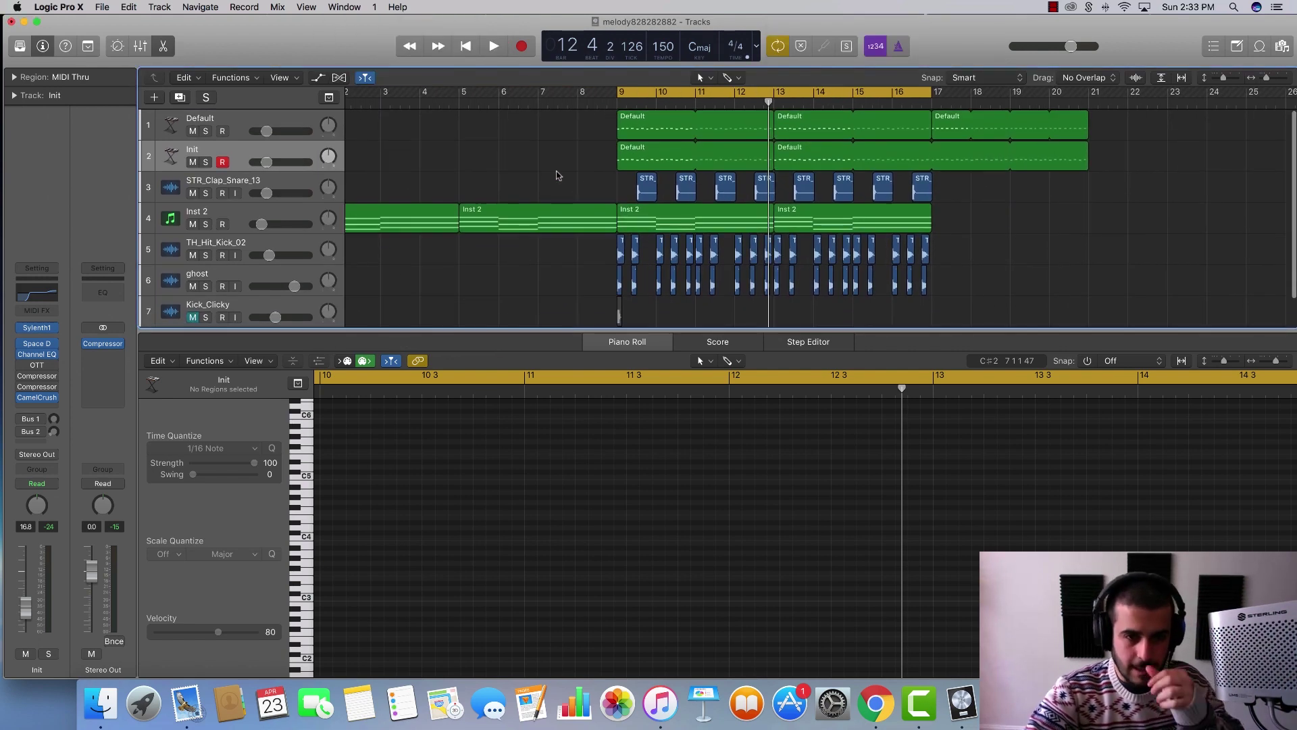
pyautogui.click(576, 161)
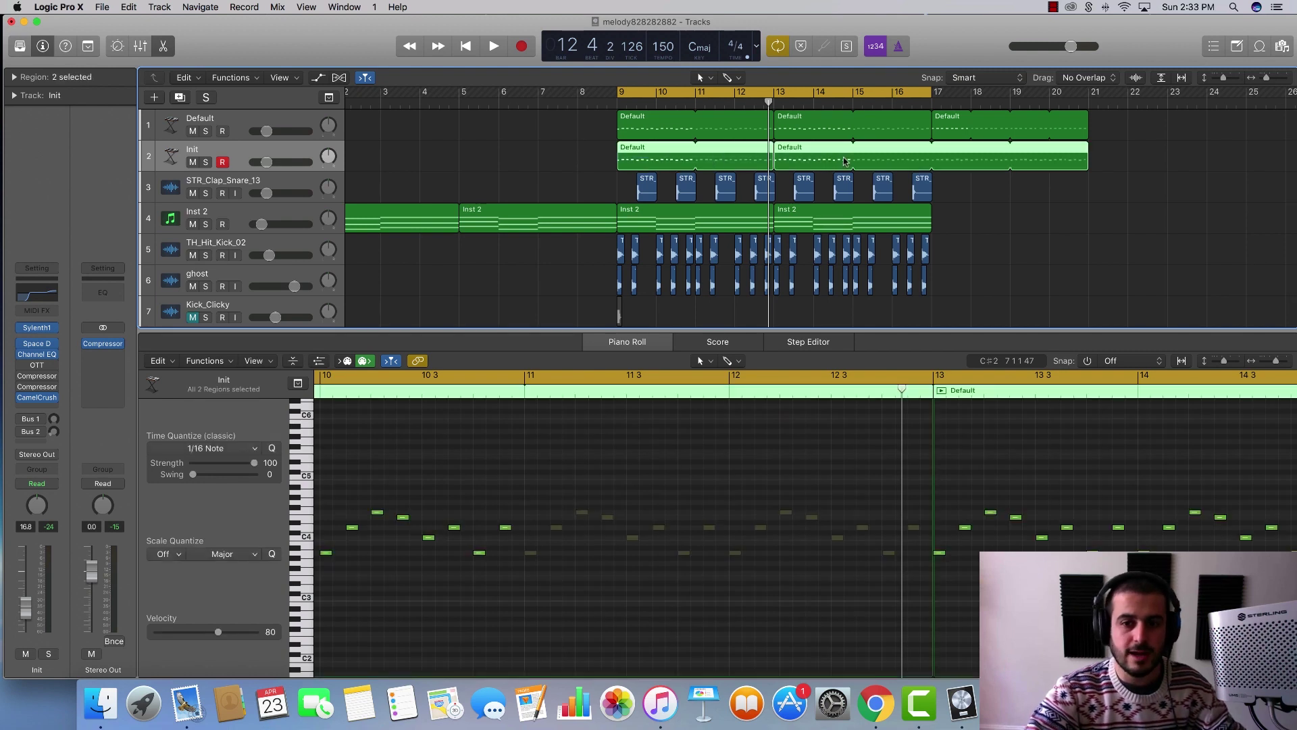
pyautogui.moveTo(573, 172); pyautogui.dragTo(824, 161)
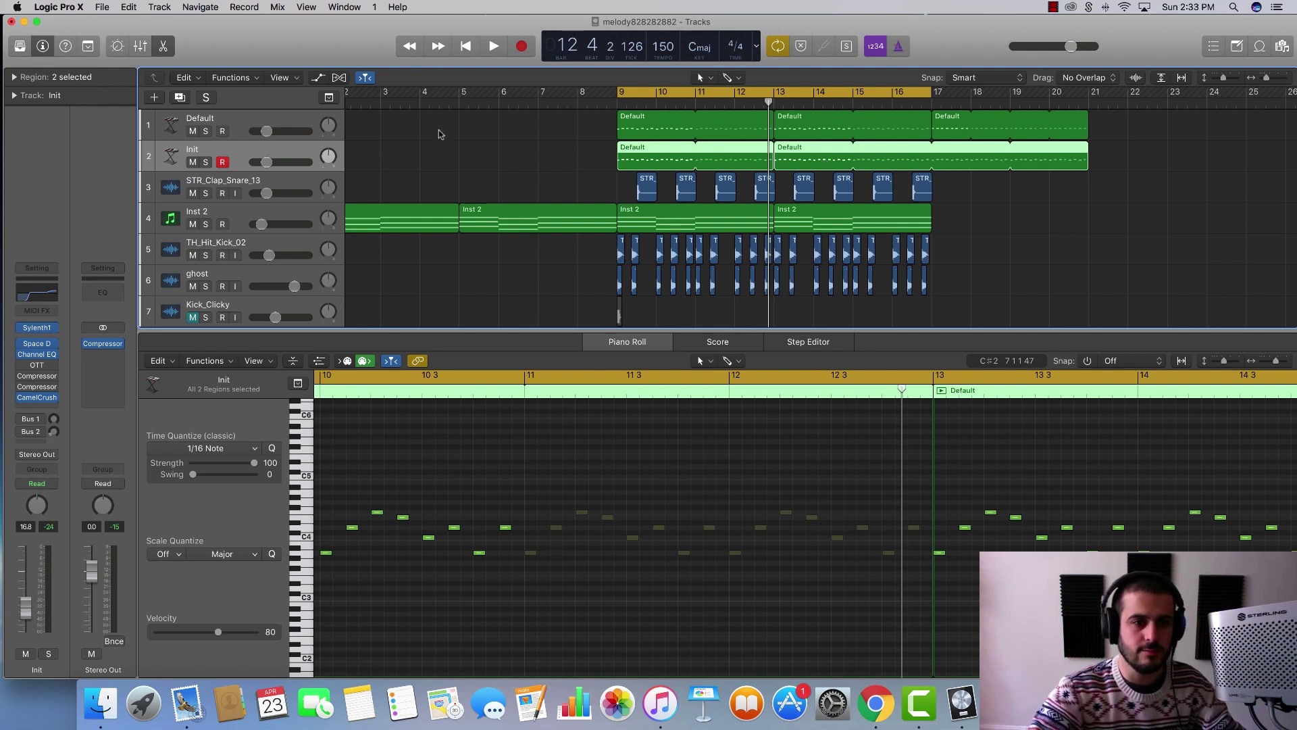
pyautogui.click(459, 156)
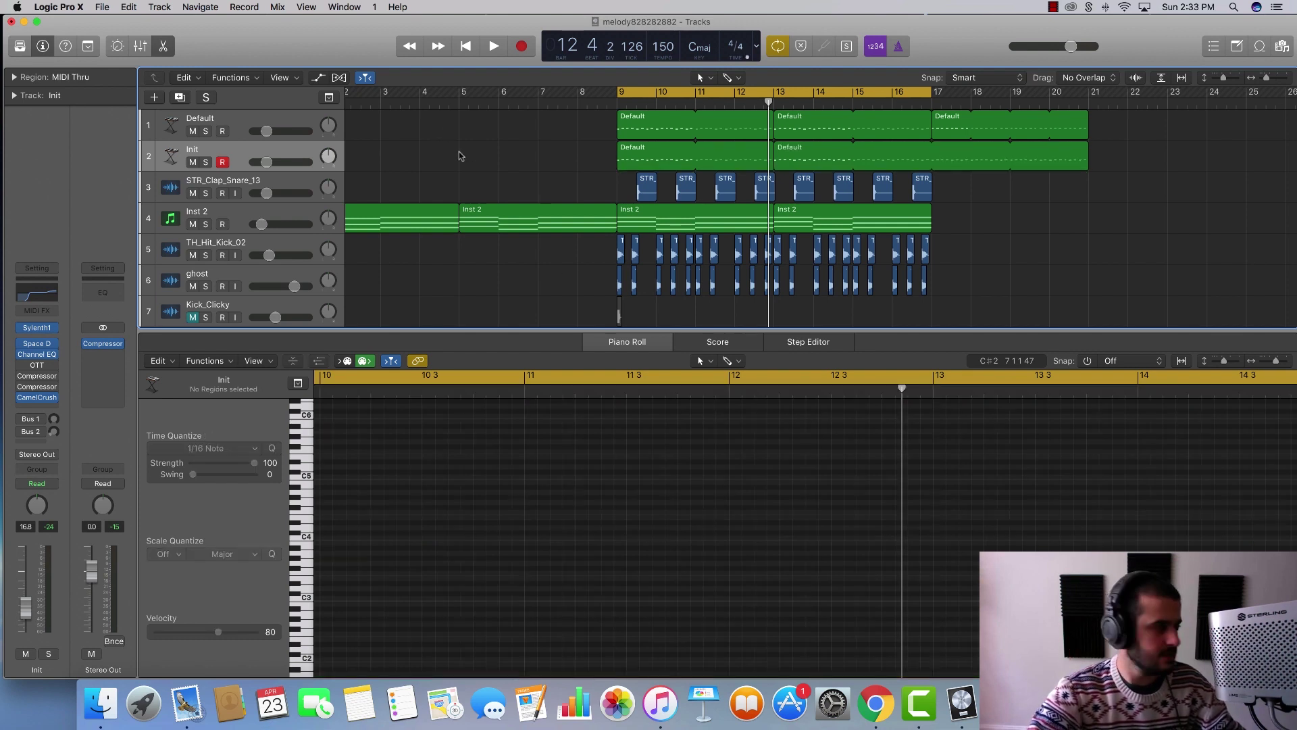
# Step: Mute the Init track and solo the Default track while listening to the looped section
pyautogui.click(241, 122)
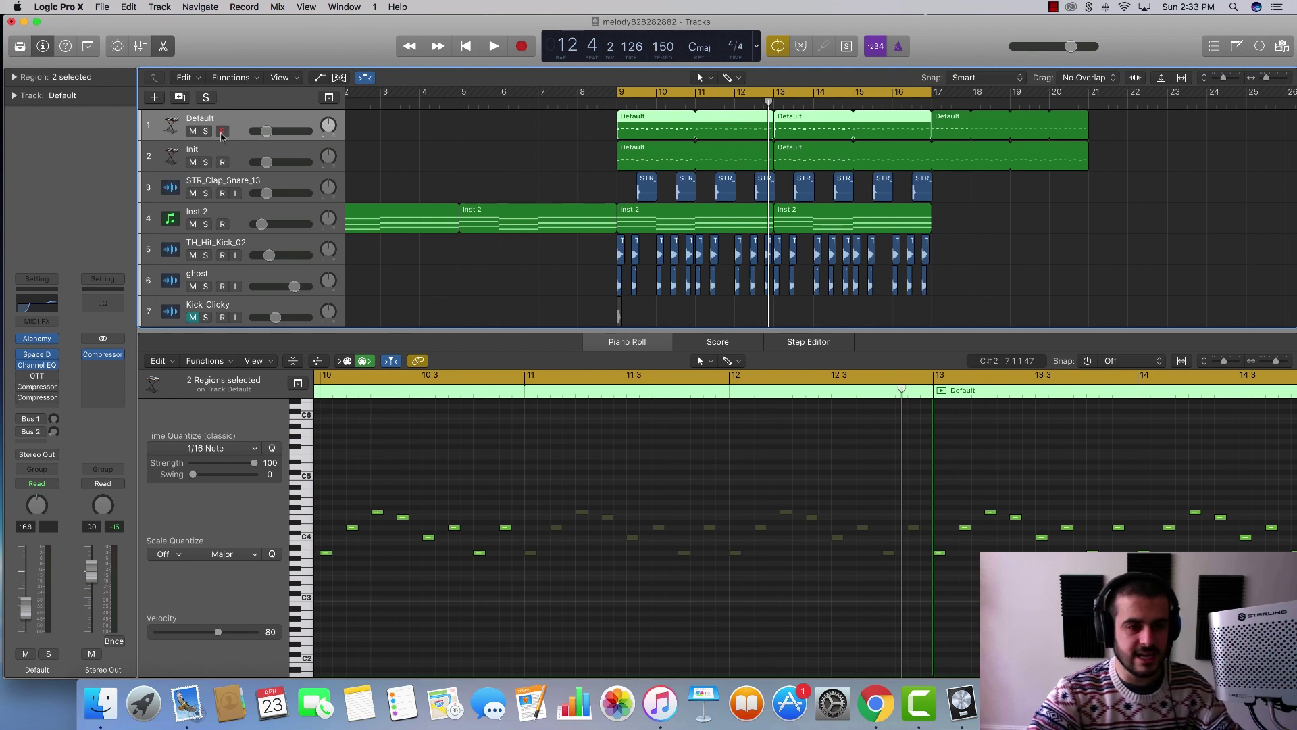
pyautogui.click(193, 162)
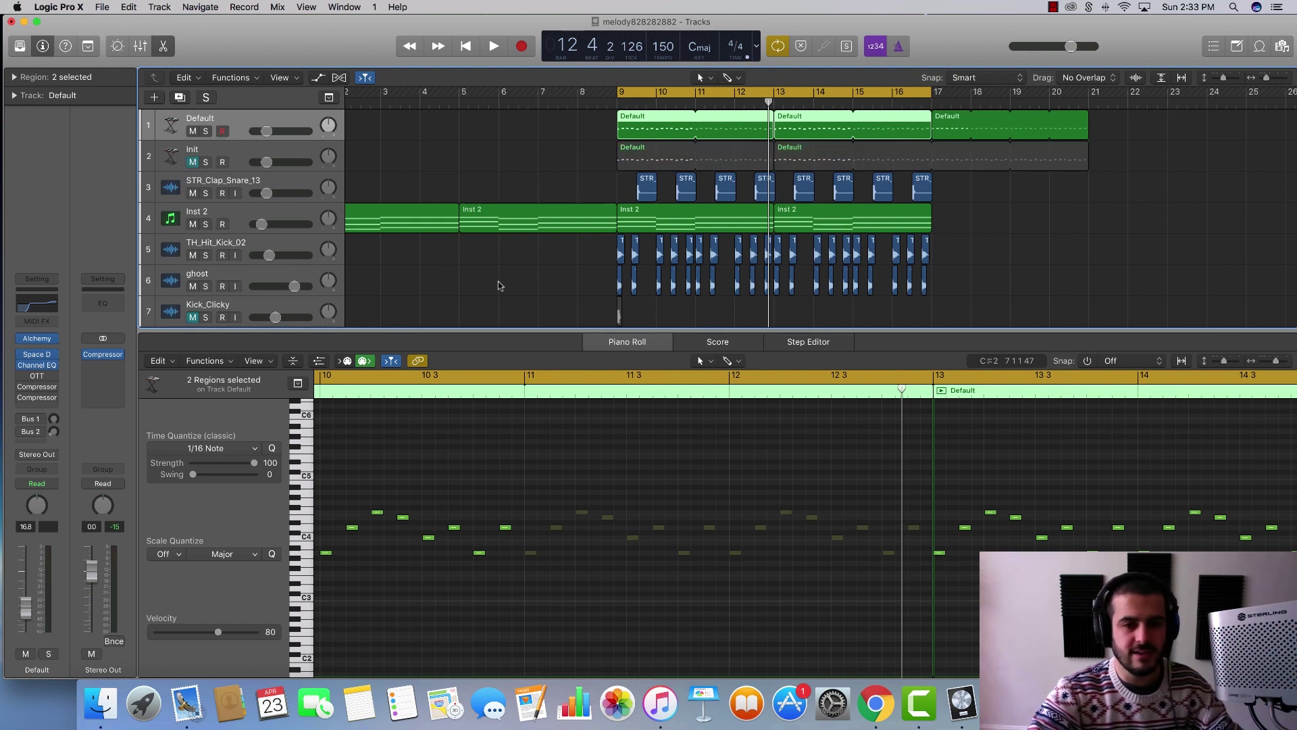
pyautogui.press('space')
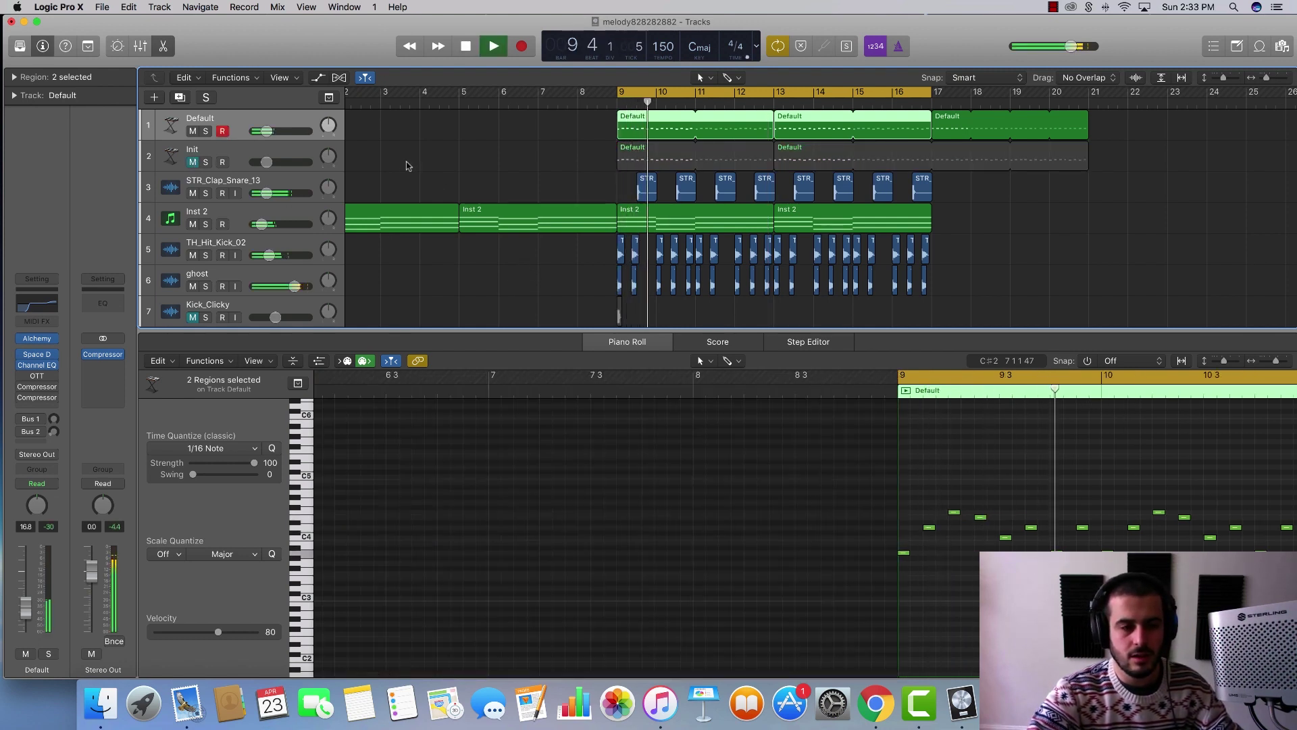
pyautogui.click(207, 131)
pyautogui.press('space')
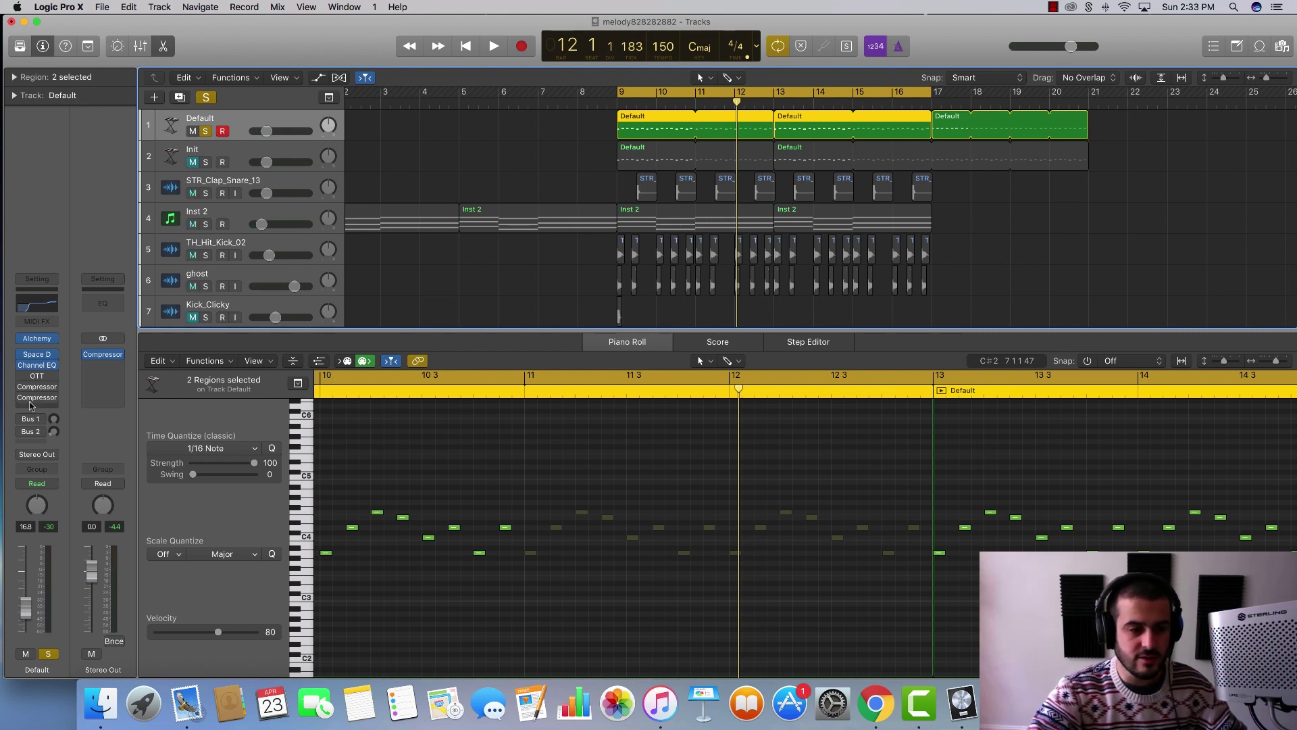
# Step: Enable OTT on the Default track and set its Depth to about 59% during playback
pyautogui.click(23, 376)
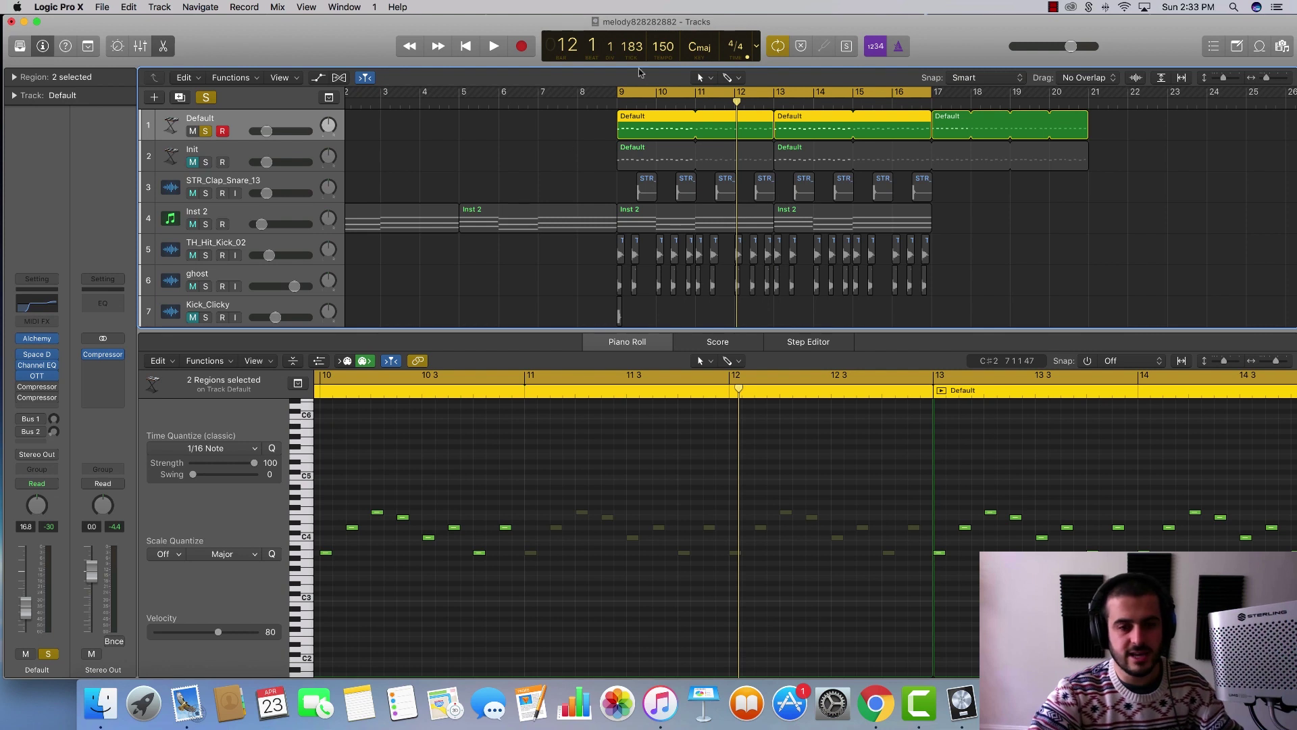
pyautogui.hotkey('shift', 'space')
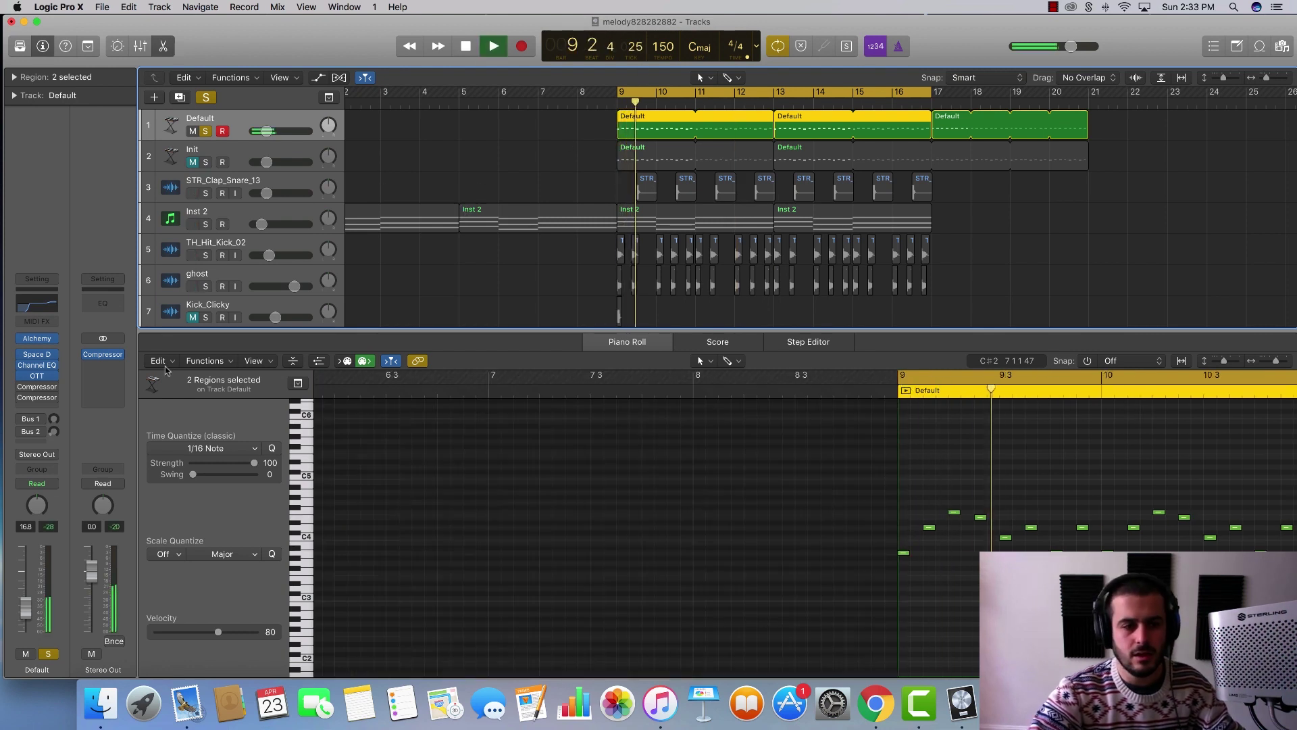
pyautogui.click(37, 376)
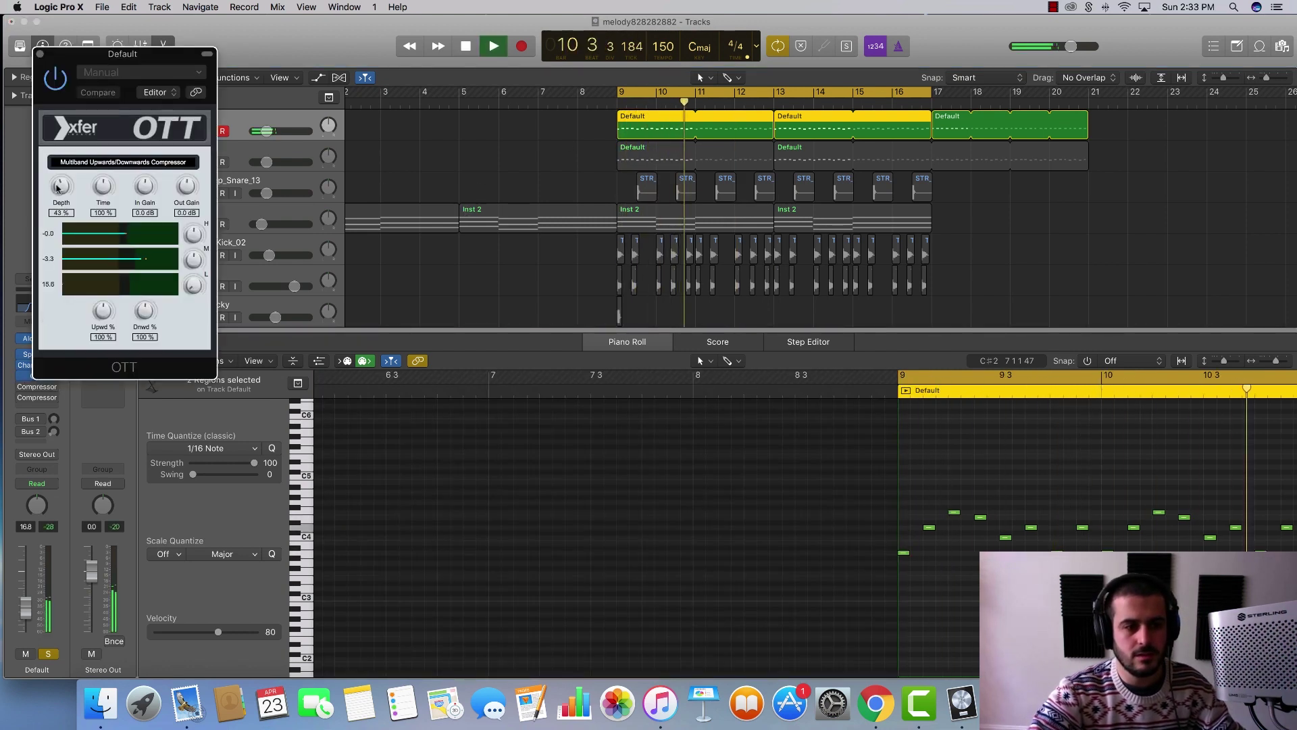
pyautogui.moveTo(61, 189); pyautogui.dragTo(59, 168)
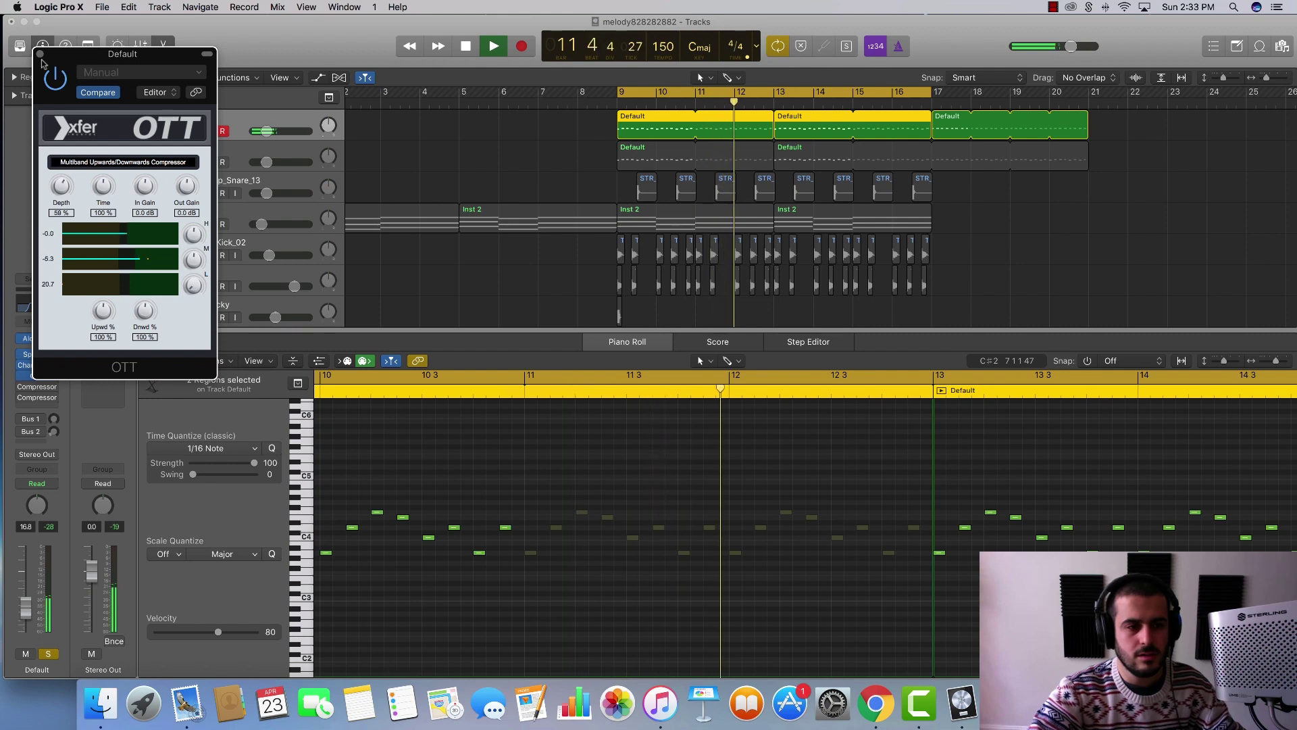
pyautogui.click(40, 53)
# Step: Compare the soloed Default melody with OTT bypassed and with OTT enabled
pyautogui.moveTo(49, 398); pyautogui.dragTo(39, 398)
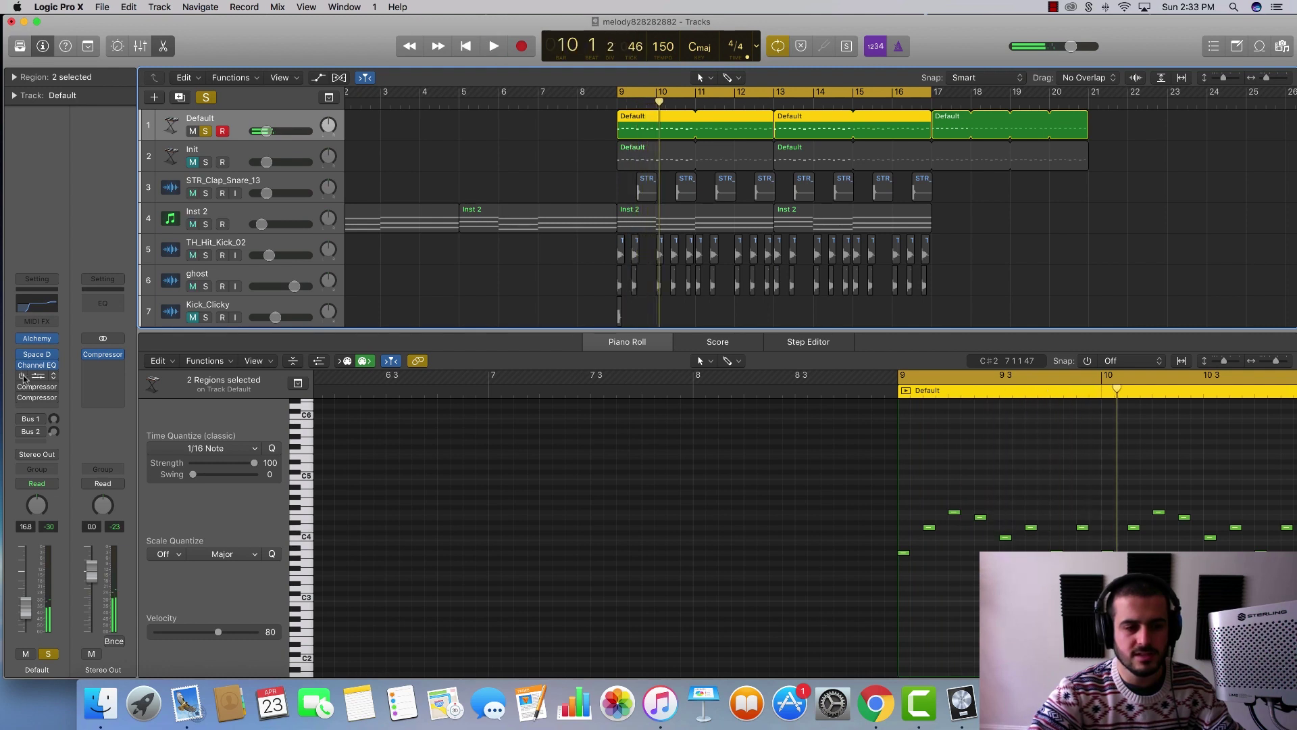
pyautogui.press('space')
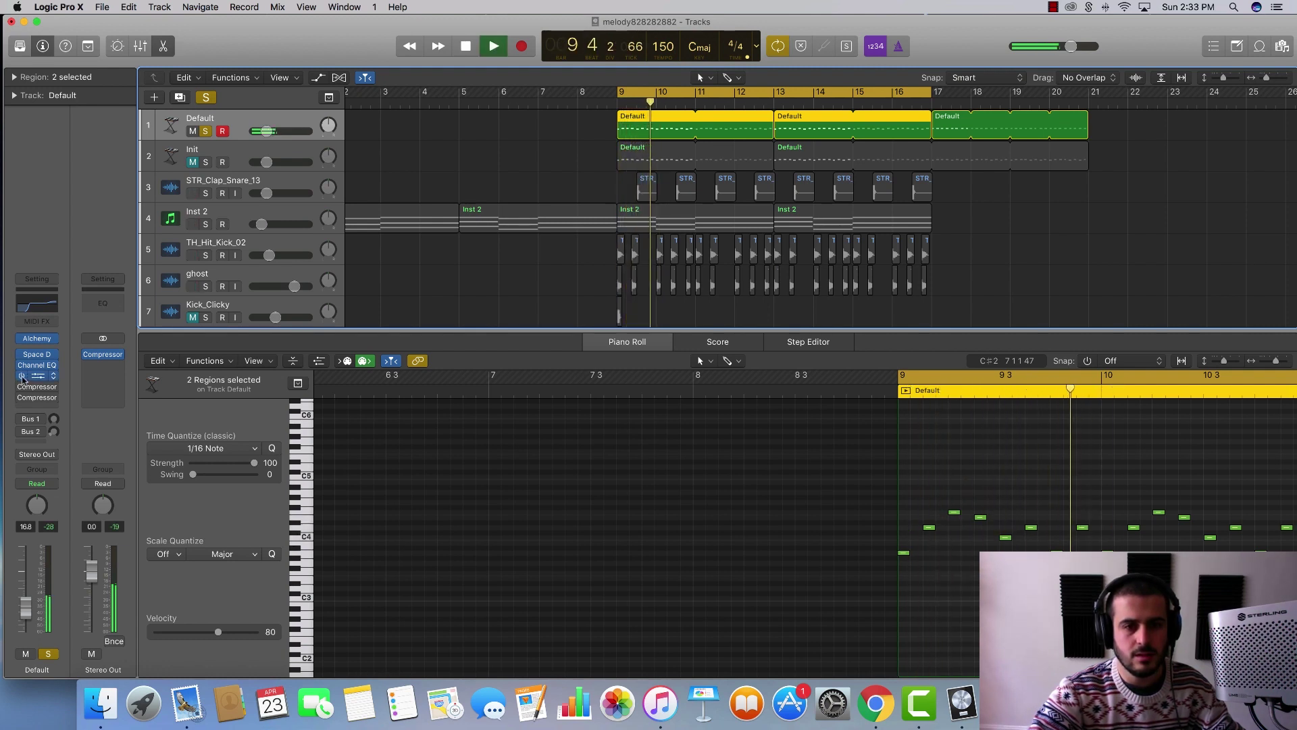
pyautogui.press('space')
pyautogui.press('space')
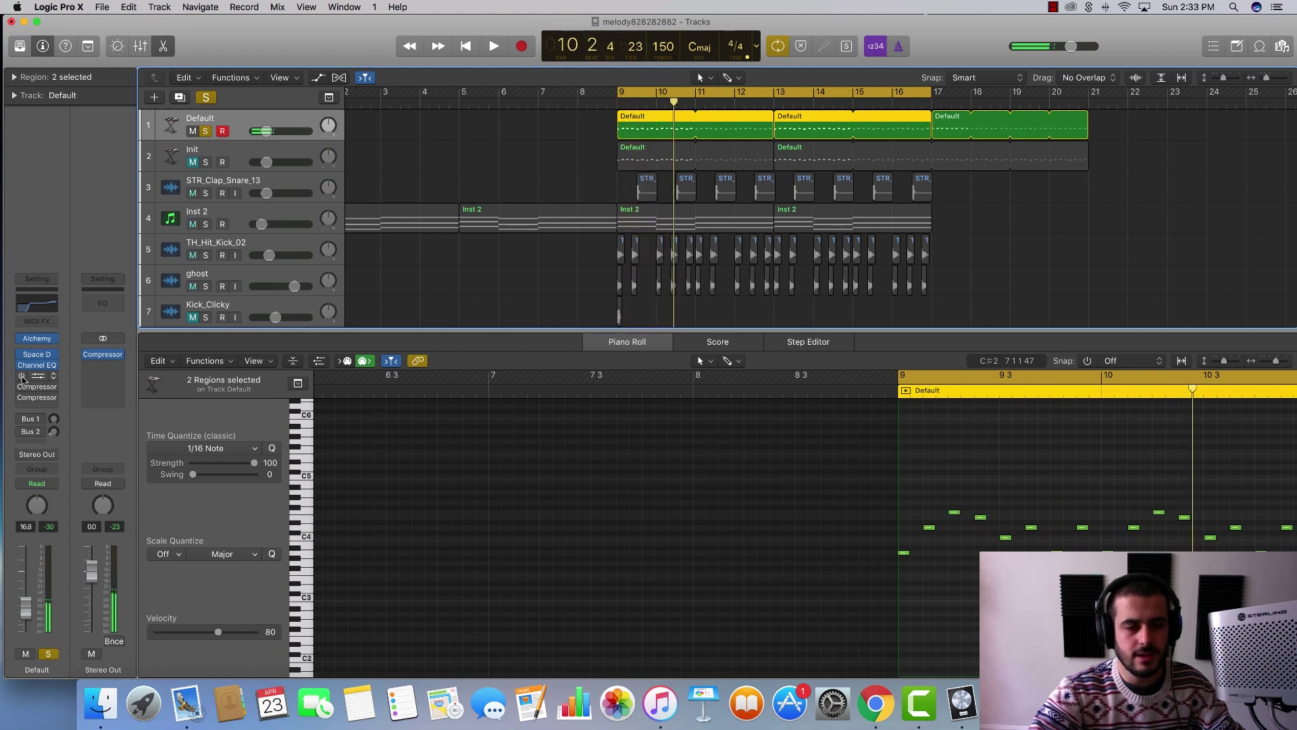
pyautogui.press('space')
pyautogui.press('space')
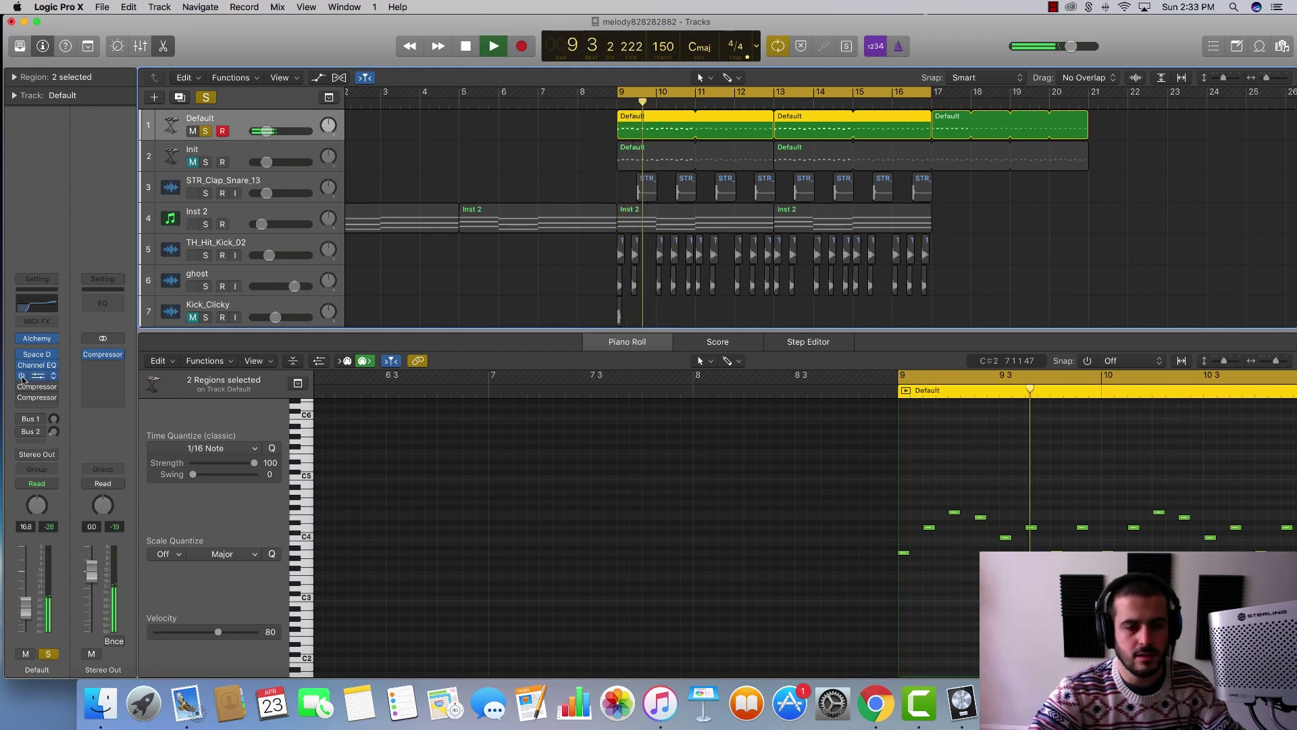
pyautogui.press('space')
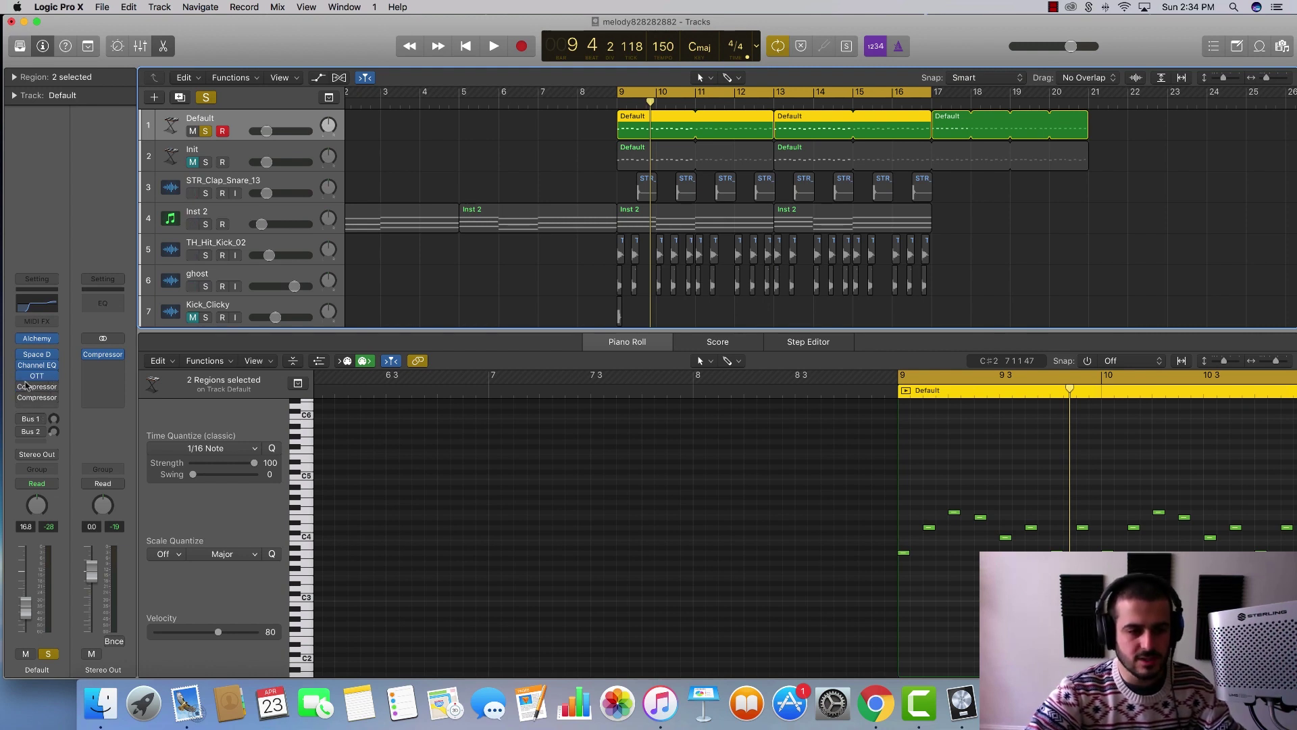
# Step: Enable both Compressor plug-ins on the Default track and listen to the soloed melody
pyautogui.moveTo(23, 388)
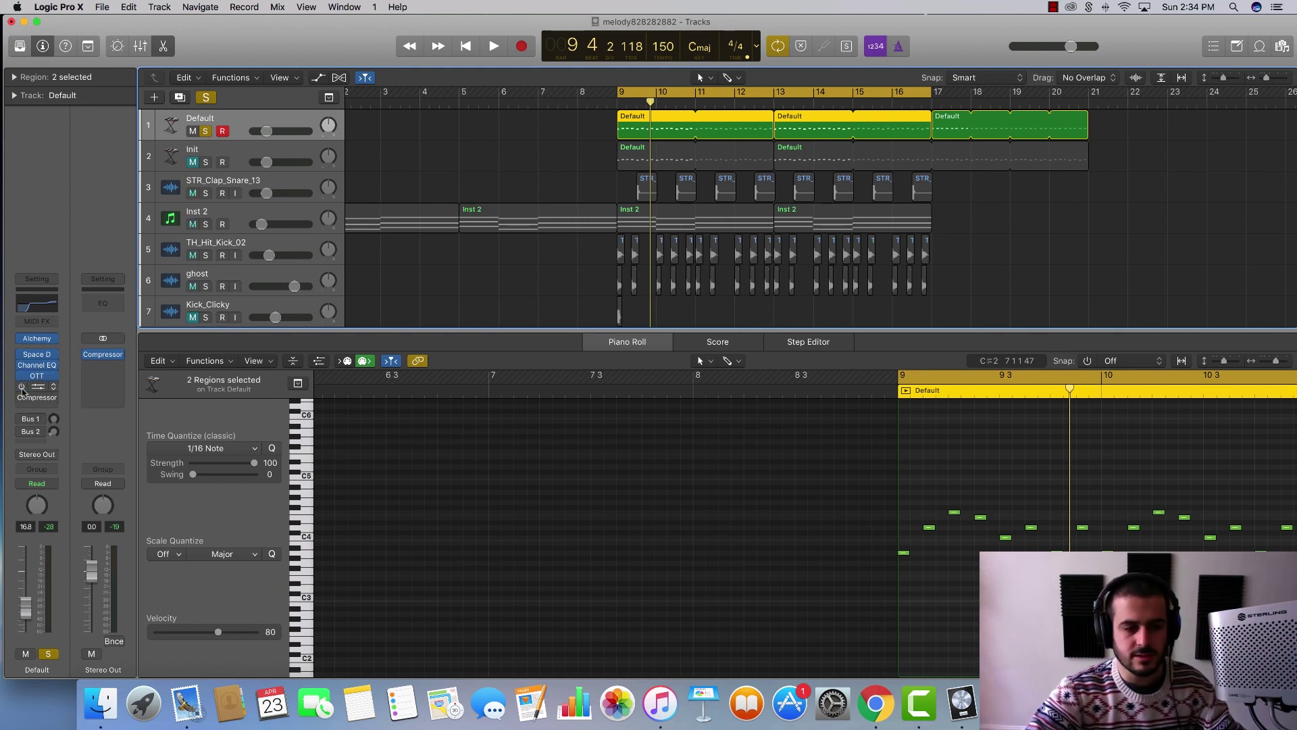
pyautogui.press('space')
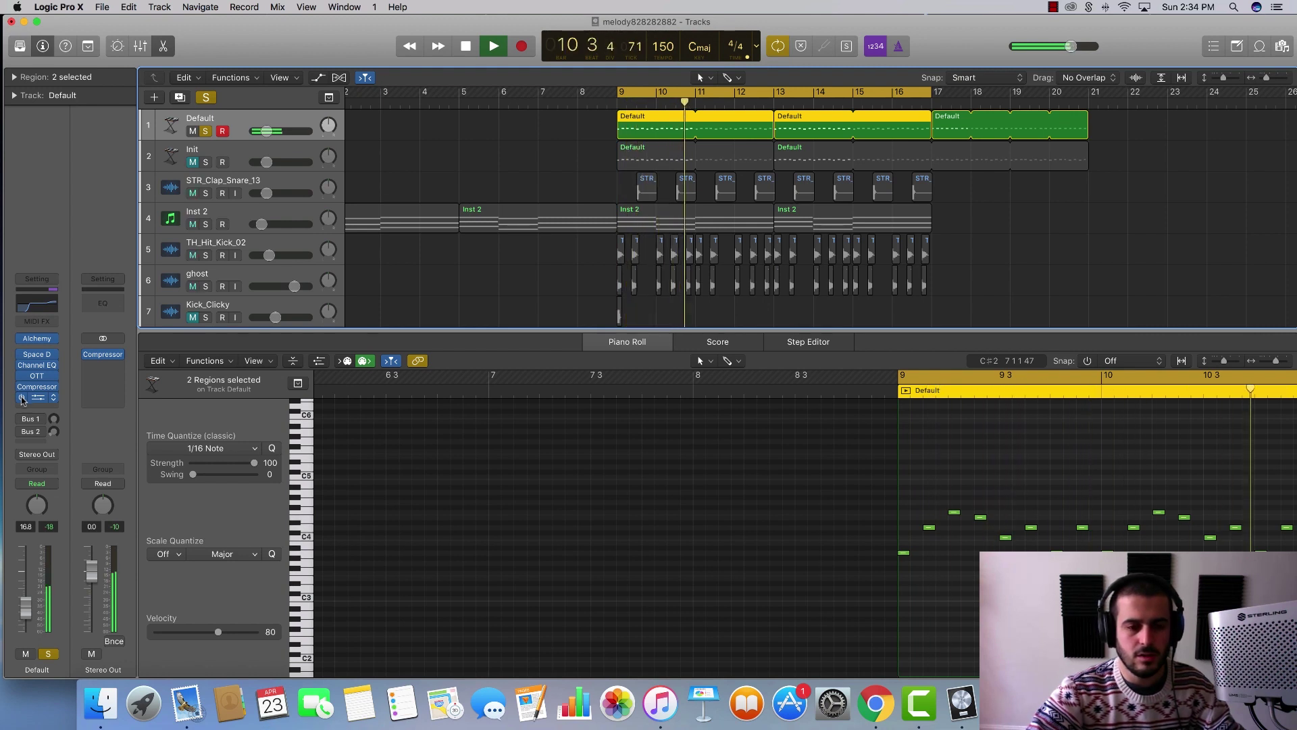
pyautogui.press('space')
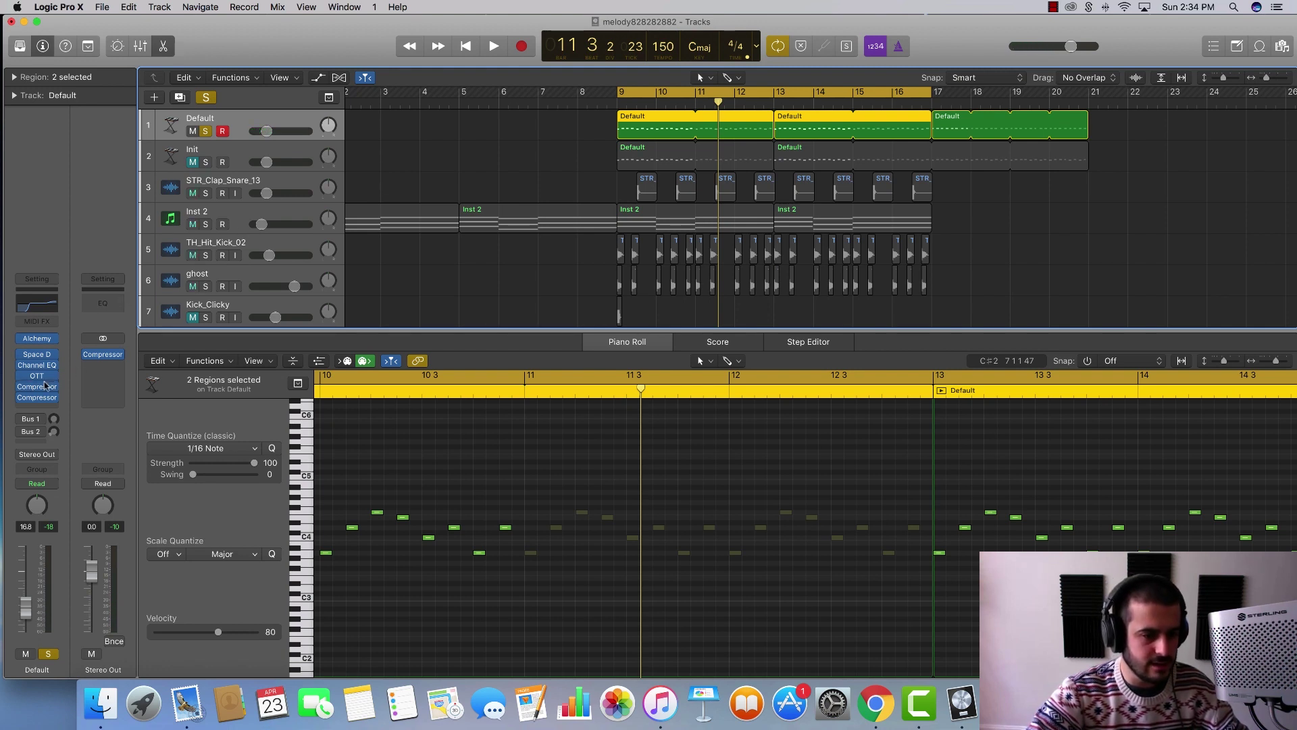
# Step: Bypass the Default track's second Compressor and compare the melody with OTT and the first Compressor off and on
pyautogui.press('space')
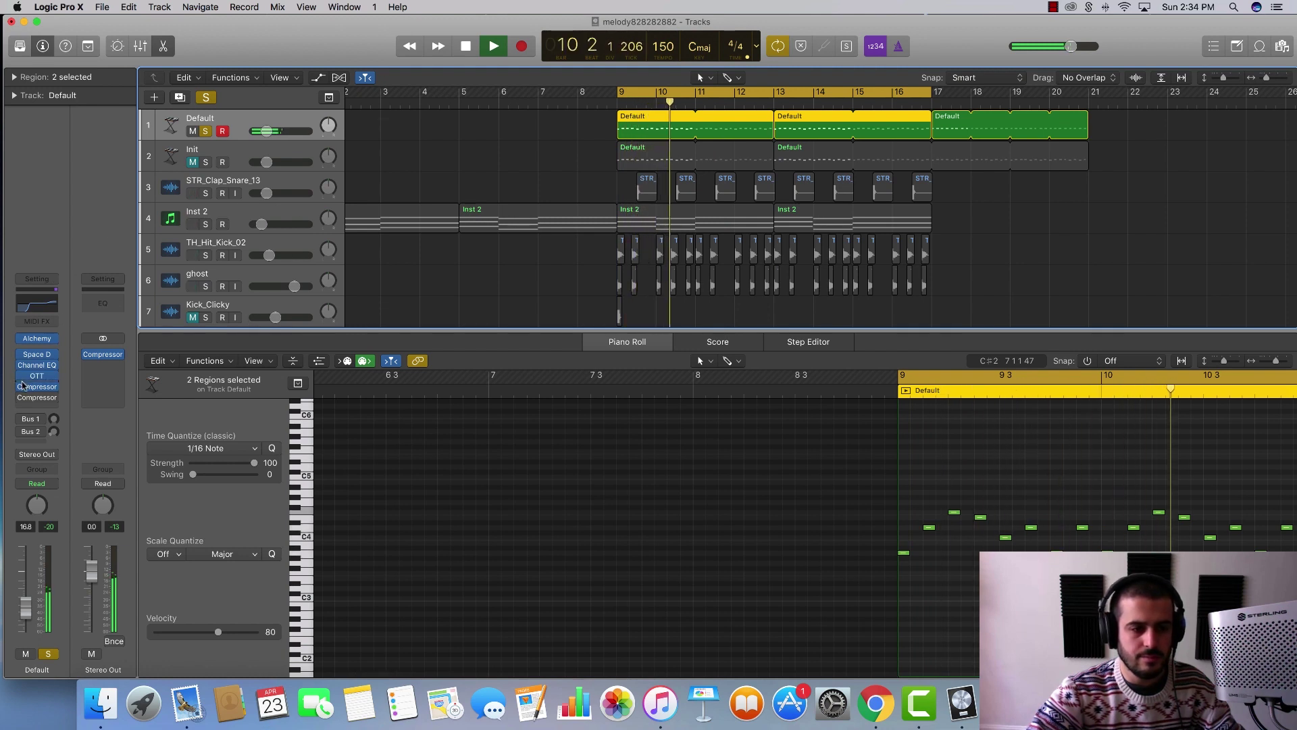
pyautogui.press('space')
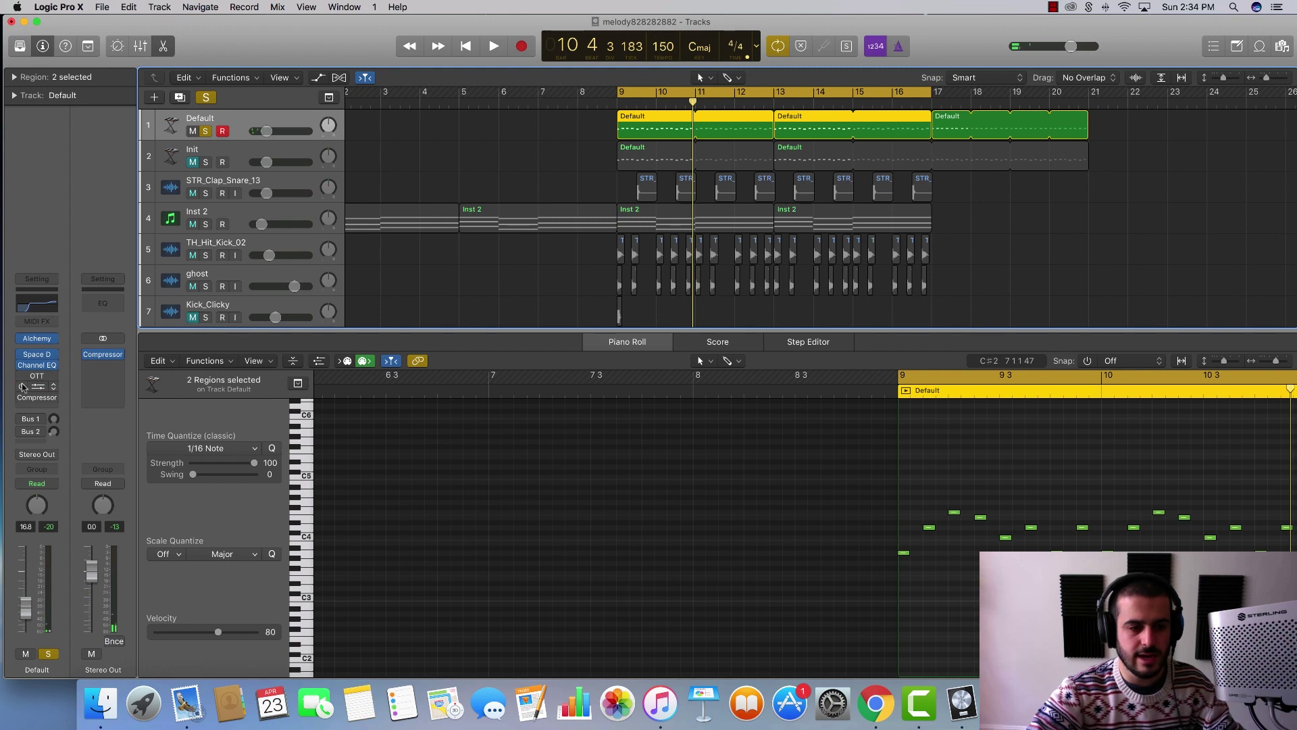
pyautogui.press('space')
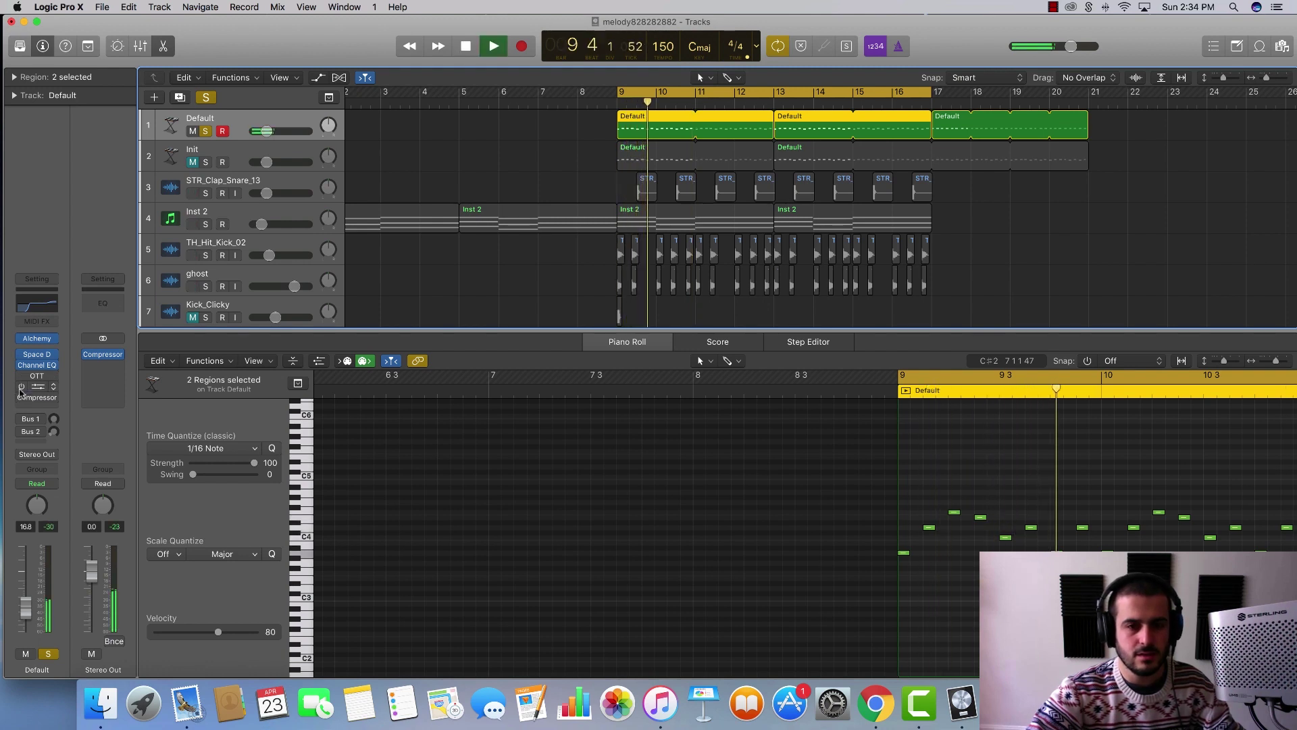
pyautogui.press('space')
pyautogui.moveTo(21, 392); pyautogui.dragTo(22, 378)
pyautogui.press('space')
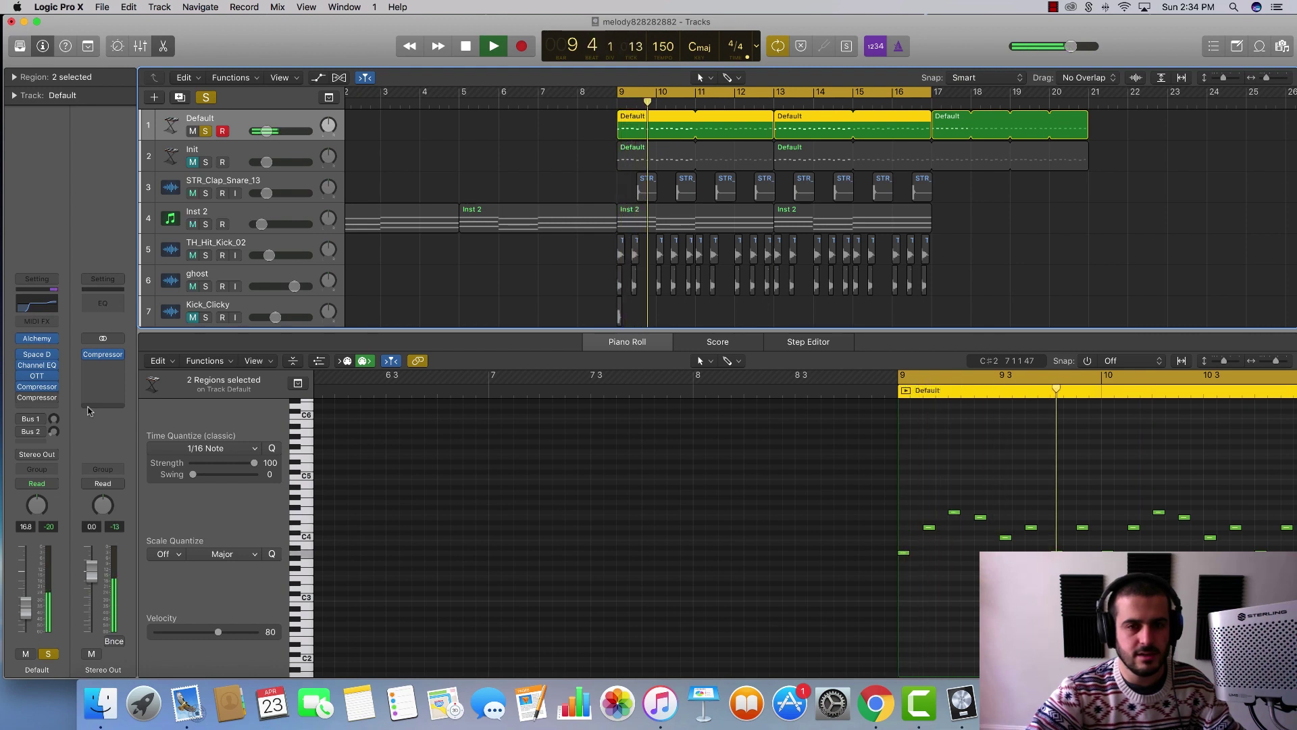
pyautogui.press('space')
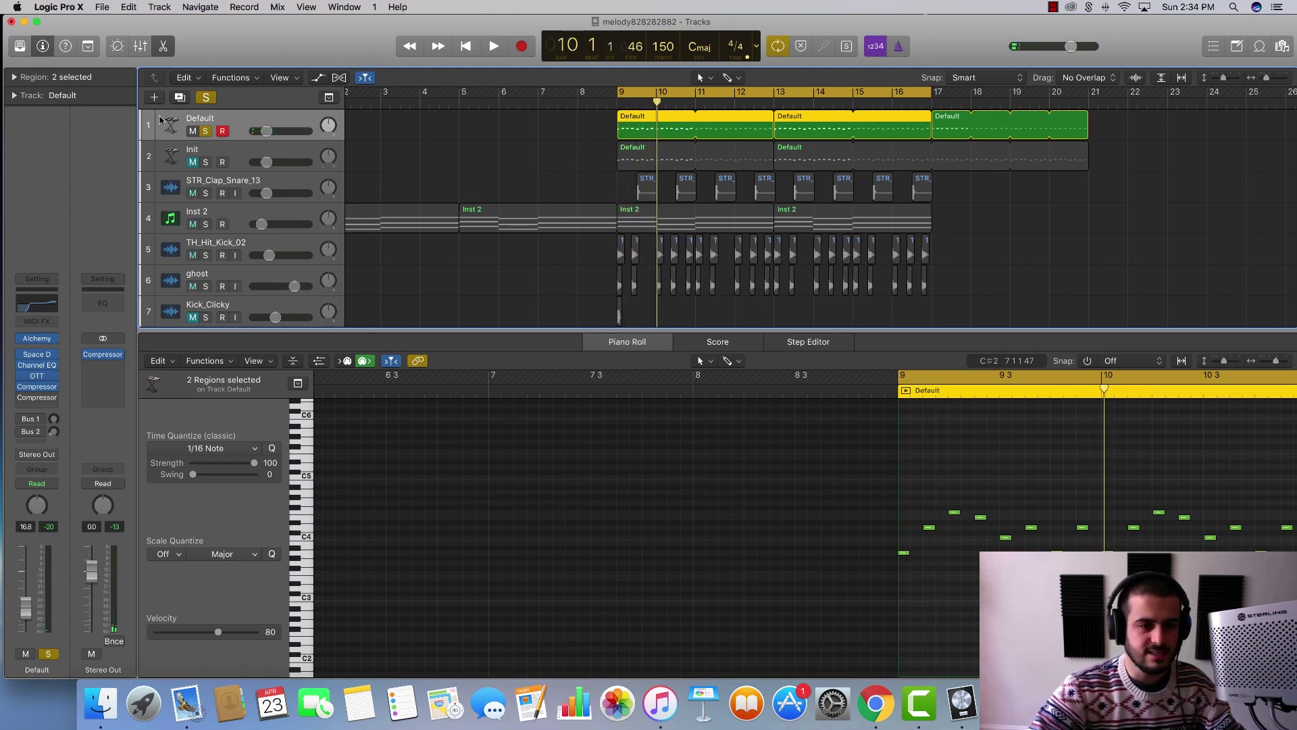
# Step: Turn off solo on the Default track
pyautogui.click(205, 130)
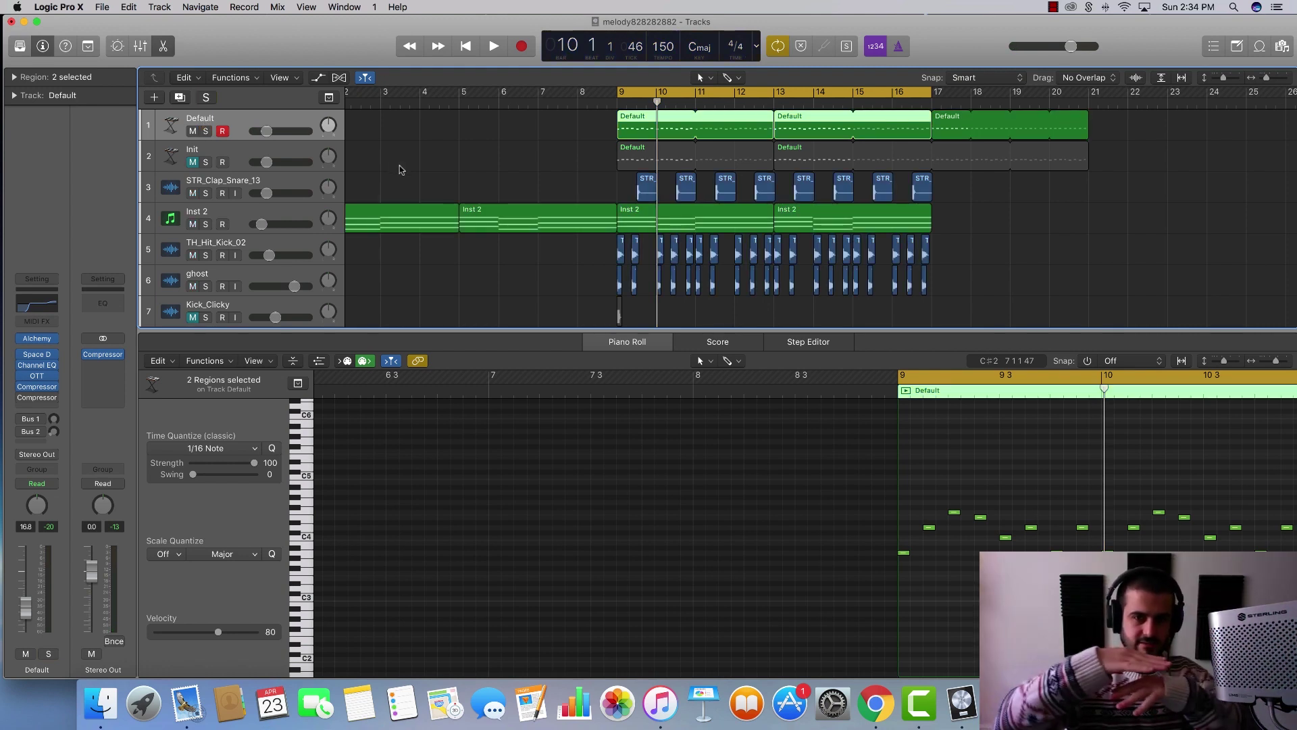
pyautogui.scroll(6, 598, 192)
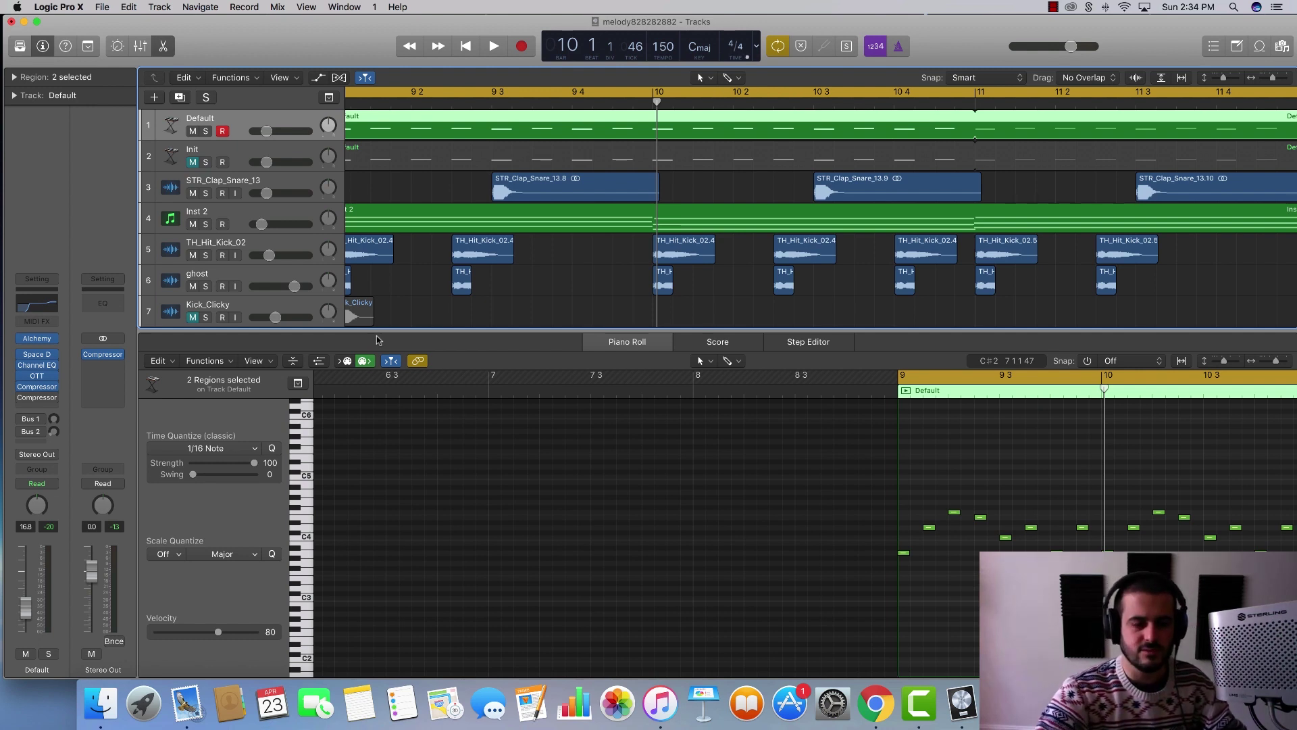
# Step: Listen briefly to the Default track's melody in solo and turn its solo off
pyautogui.press('super+Left')
pyautogui.press('super+Left')
pyautogui.press('super+Left')
pyautogui.press('super+Left')
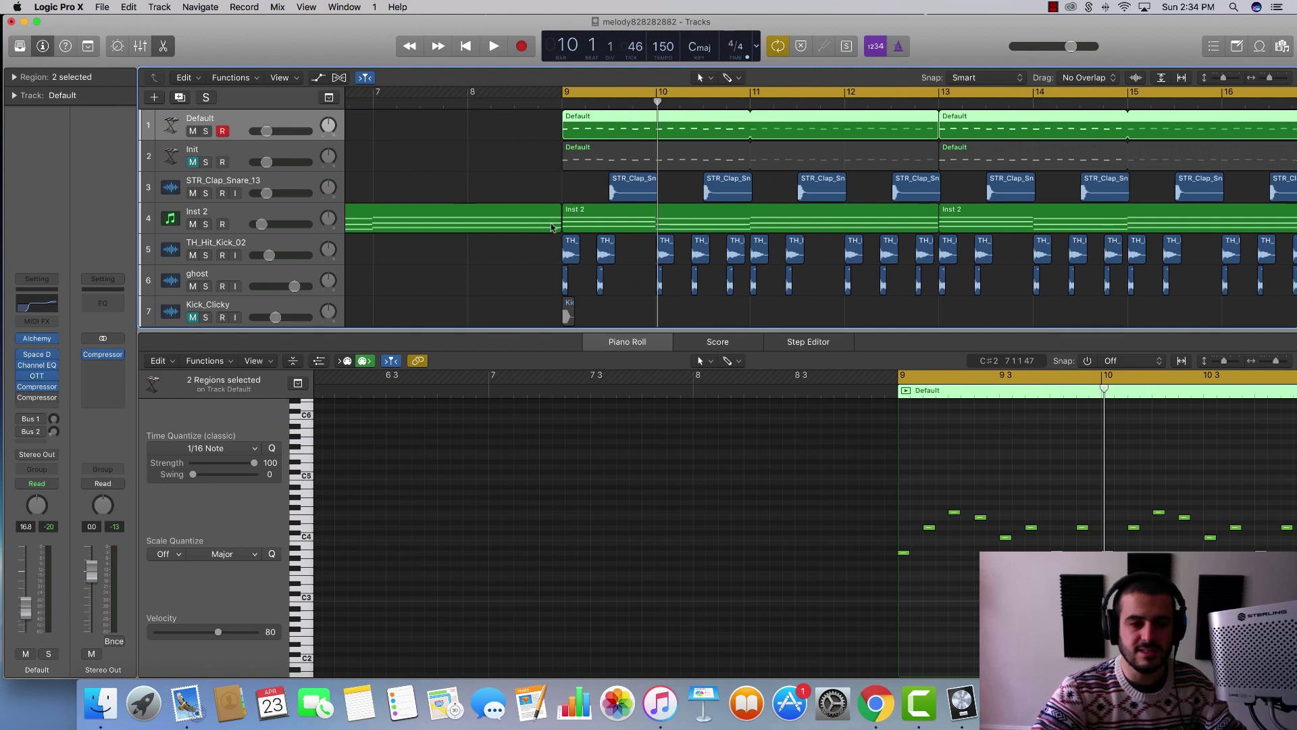
pyautogui.click(540, 177)
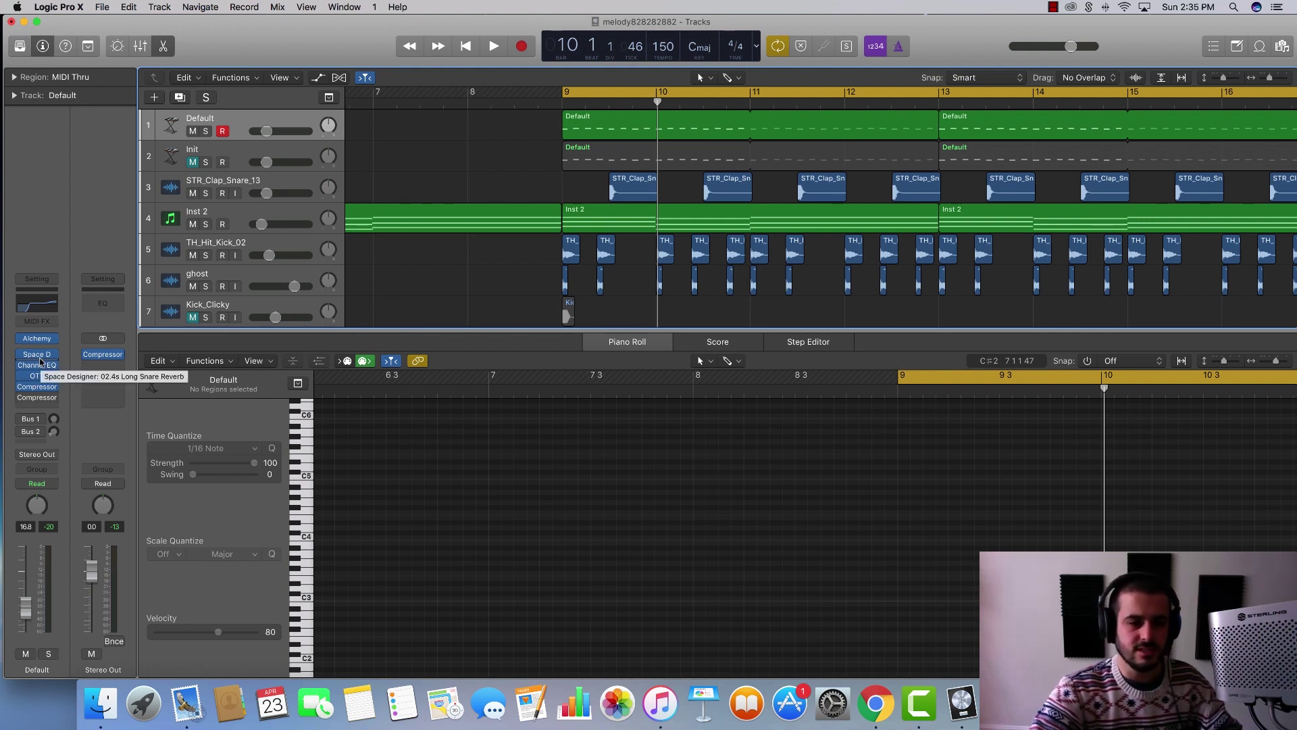
pyautogui.moveTo(49, 361)
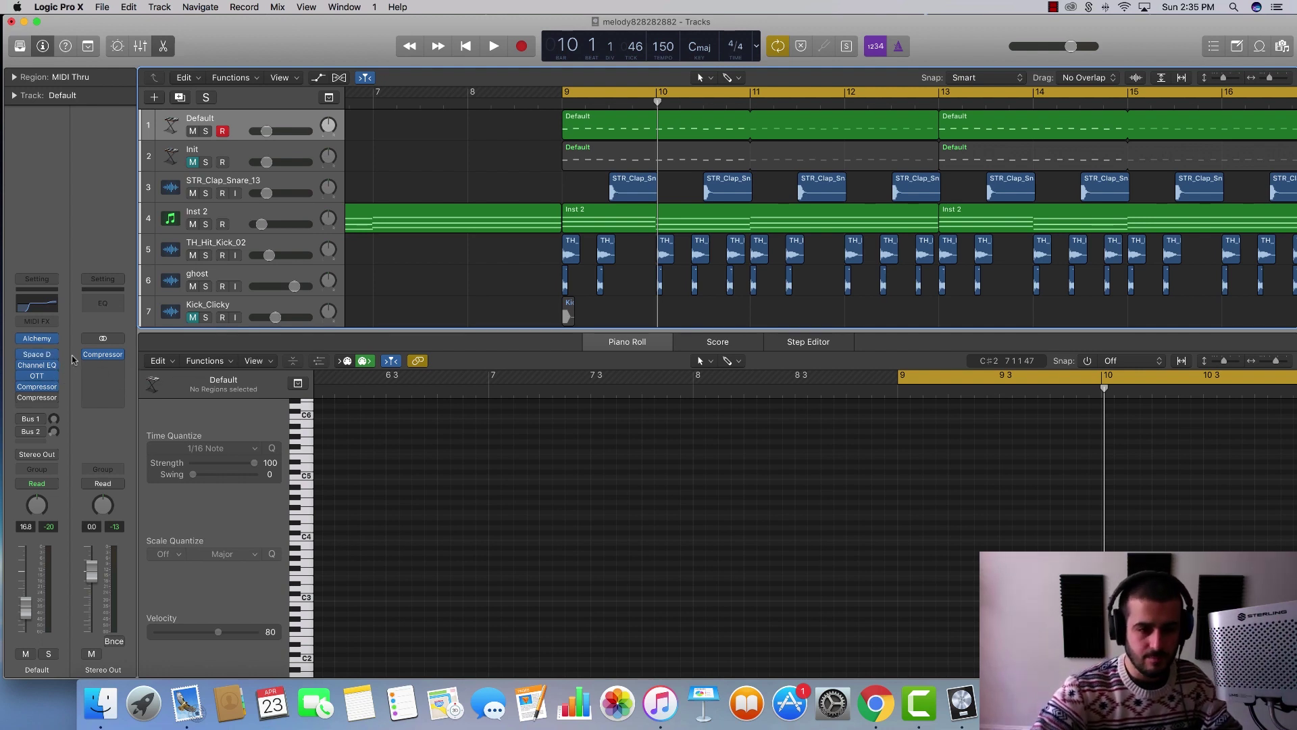
pyautogui.press('space')
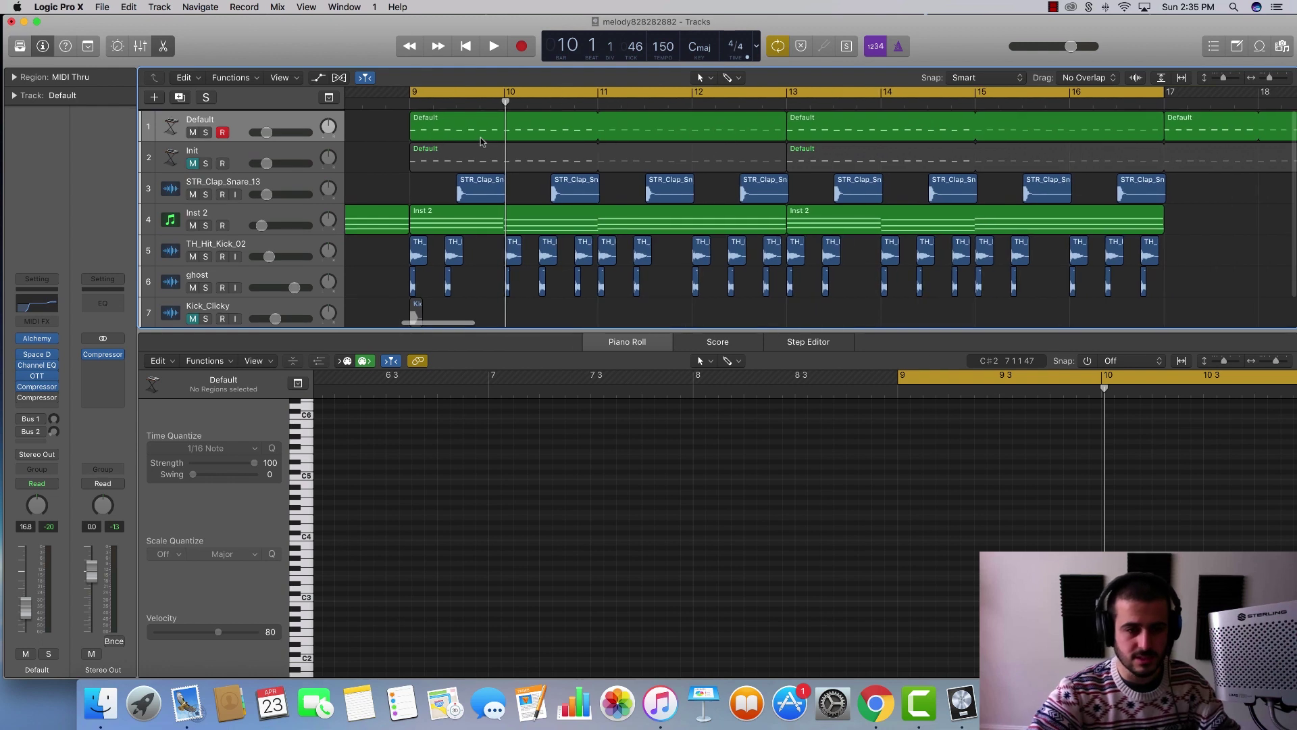
pyautogui.press('space')
pyautogui.click(206, 131)
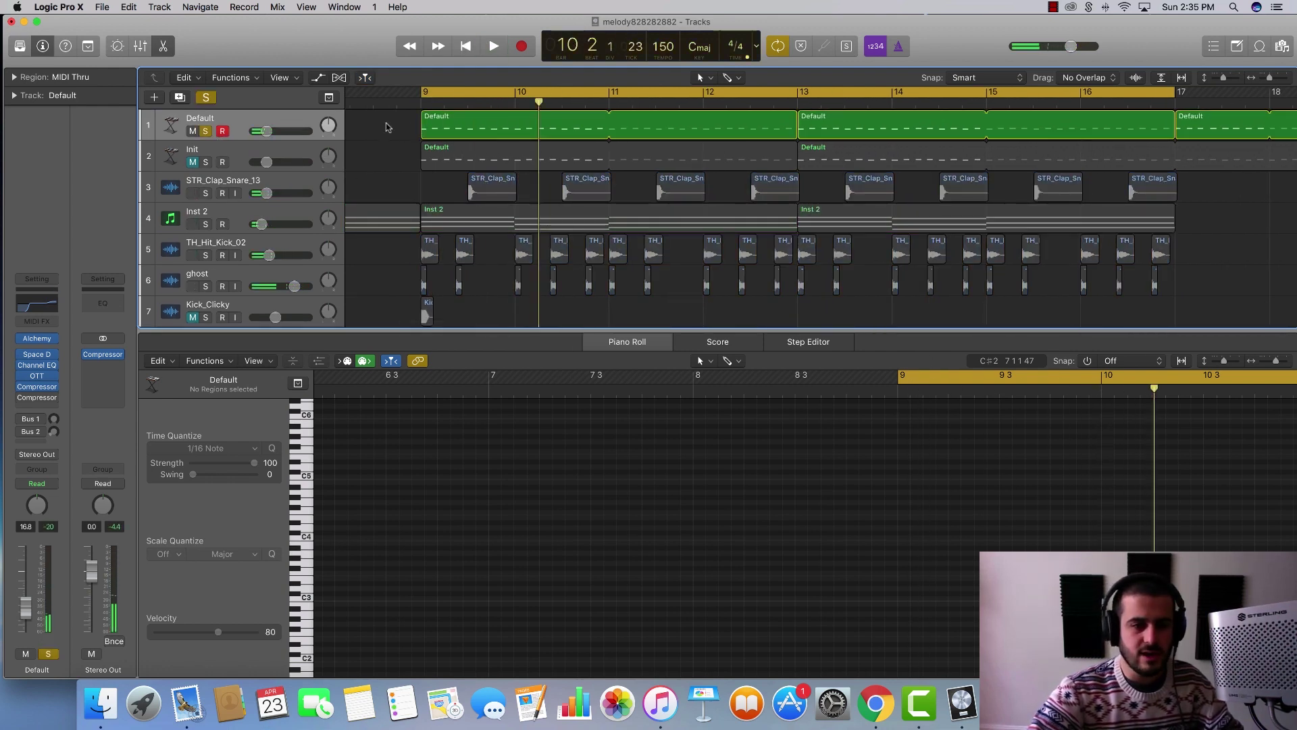
pyautogui.moveTo(387, 124); pyautogui.dragTo(900, 113)
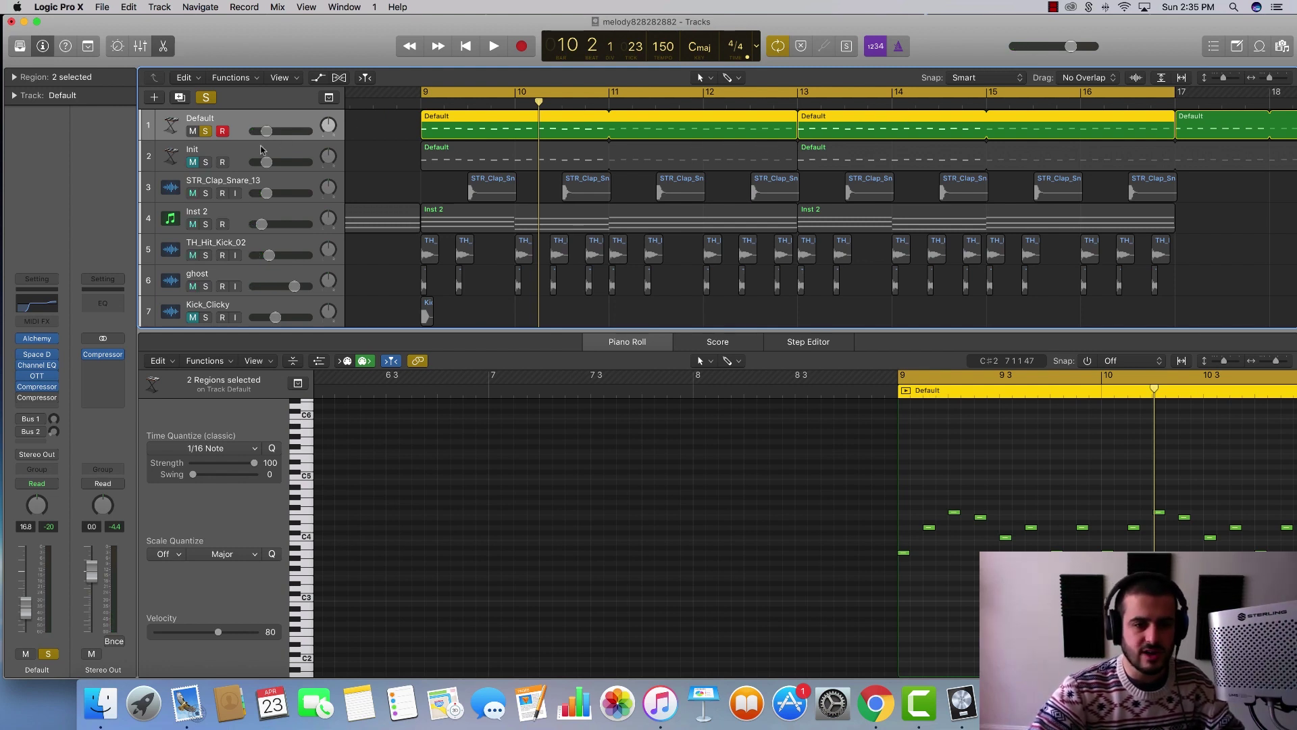
pyautogui.click(206, 132)
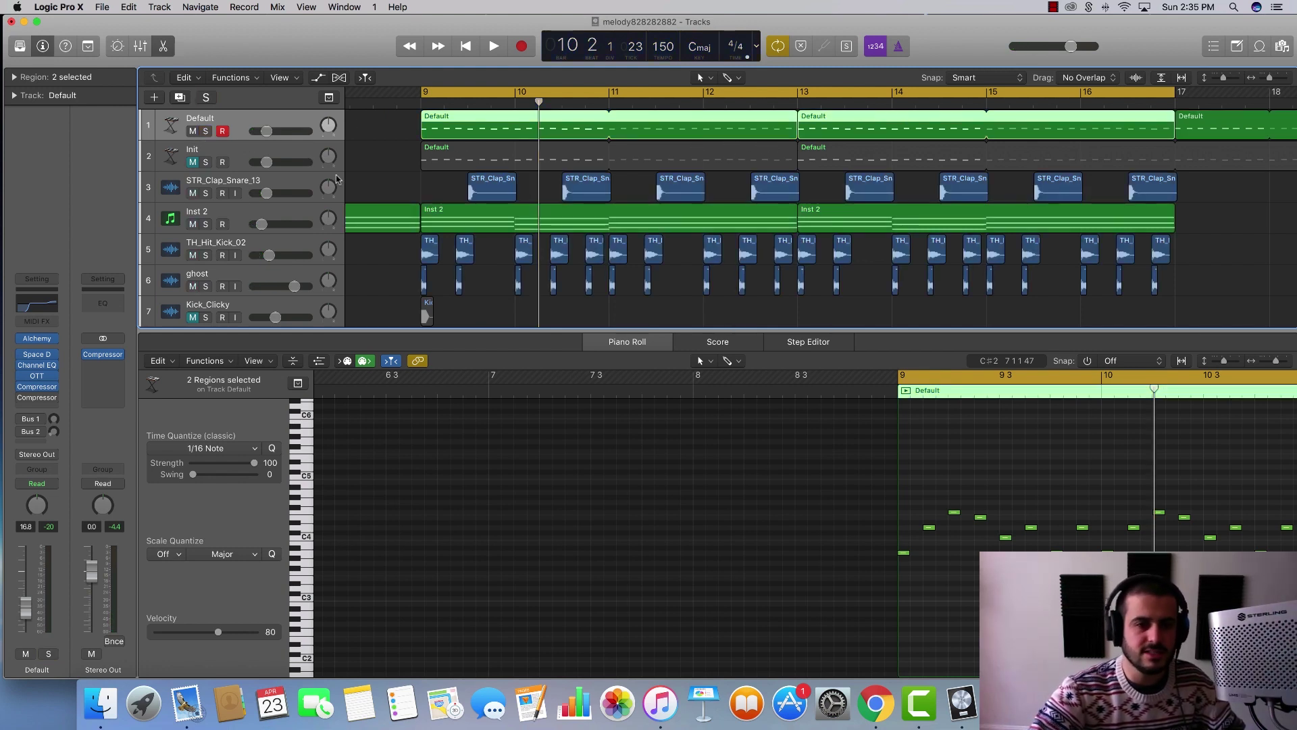
# Step: Unmute and solo the Init track, make it the selected track and clear the region selection
pyautogui.click(193, 162)
pyautogui.click(204, 162)
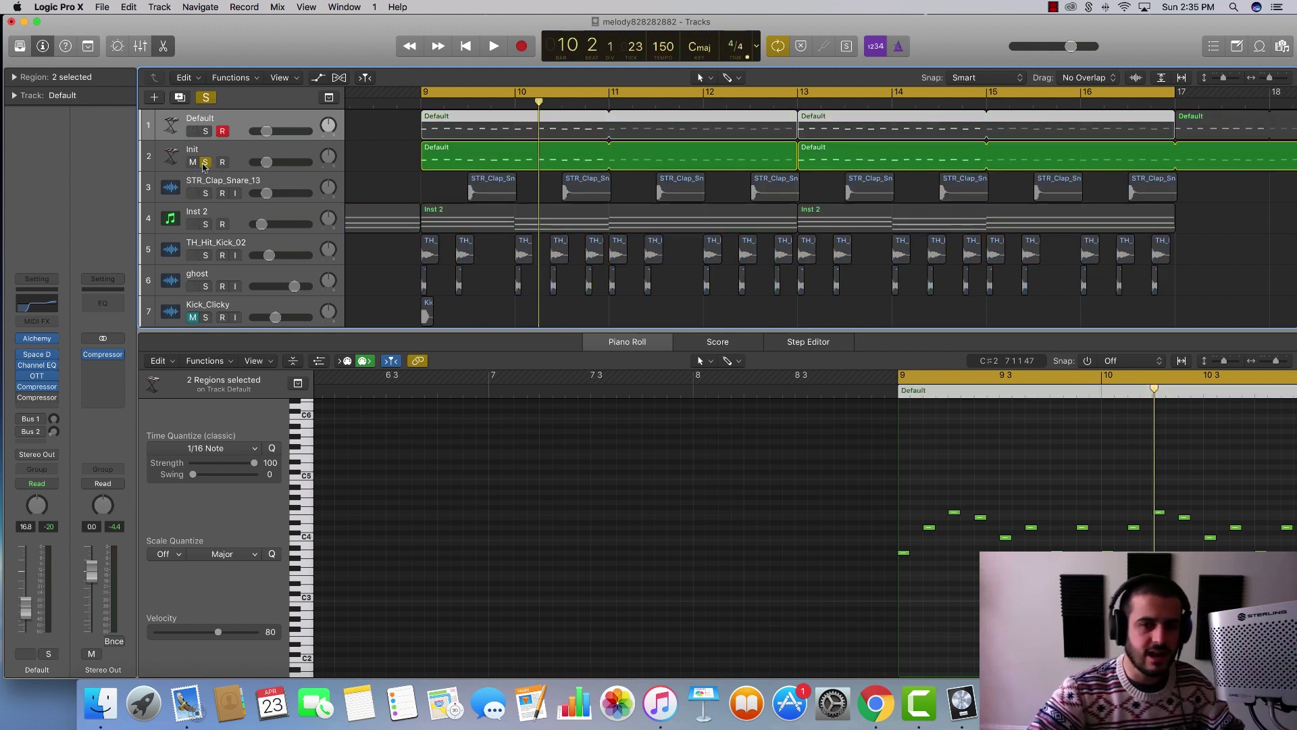
pyautogui.click(222, 154)
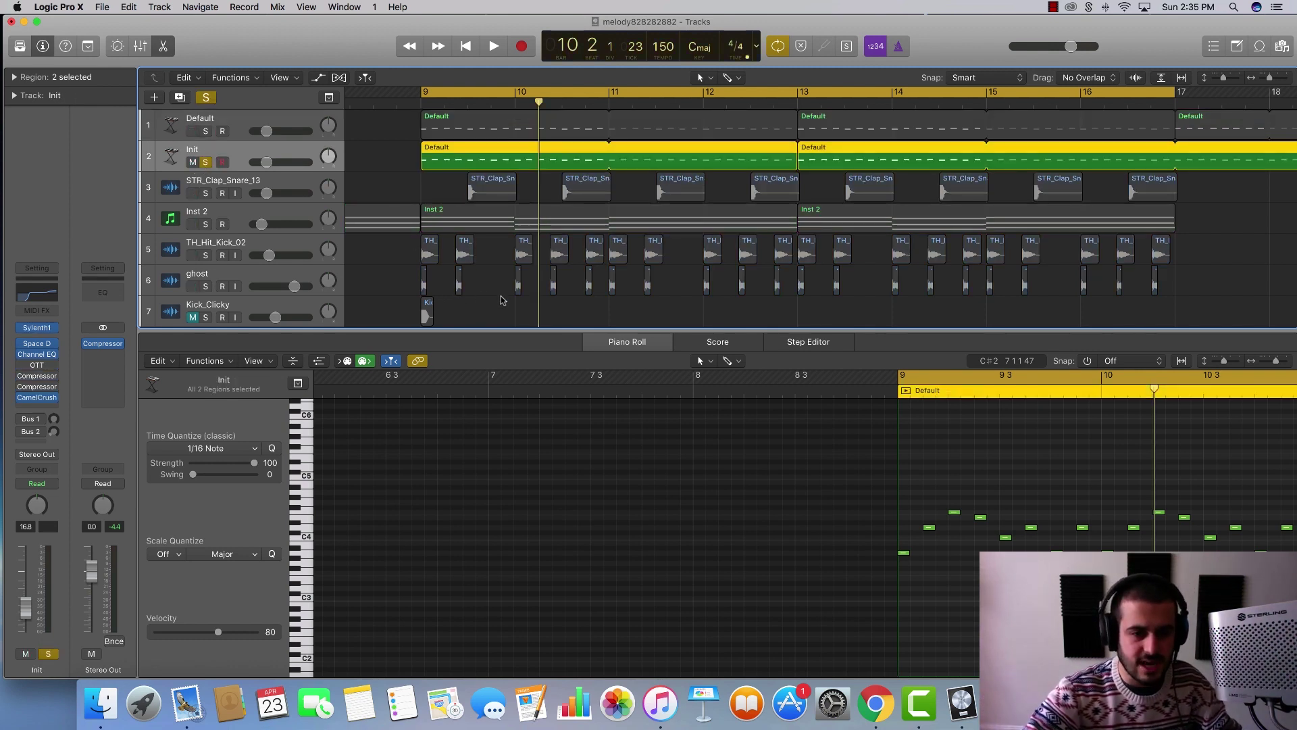
pyautogui.click(500, 300)
# Step: Bypass CamelCrusher on the Init track and listen to the soloed melody without it, OTT or the Compressors
pyautogui.press('space')
pyautogui.press('space')
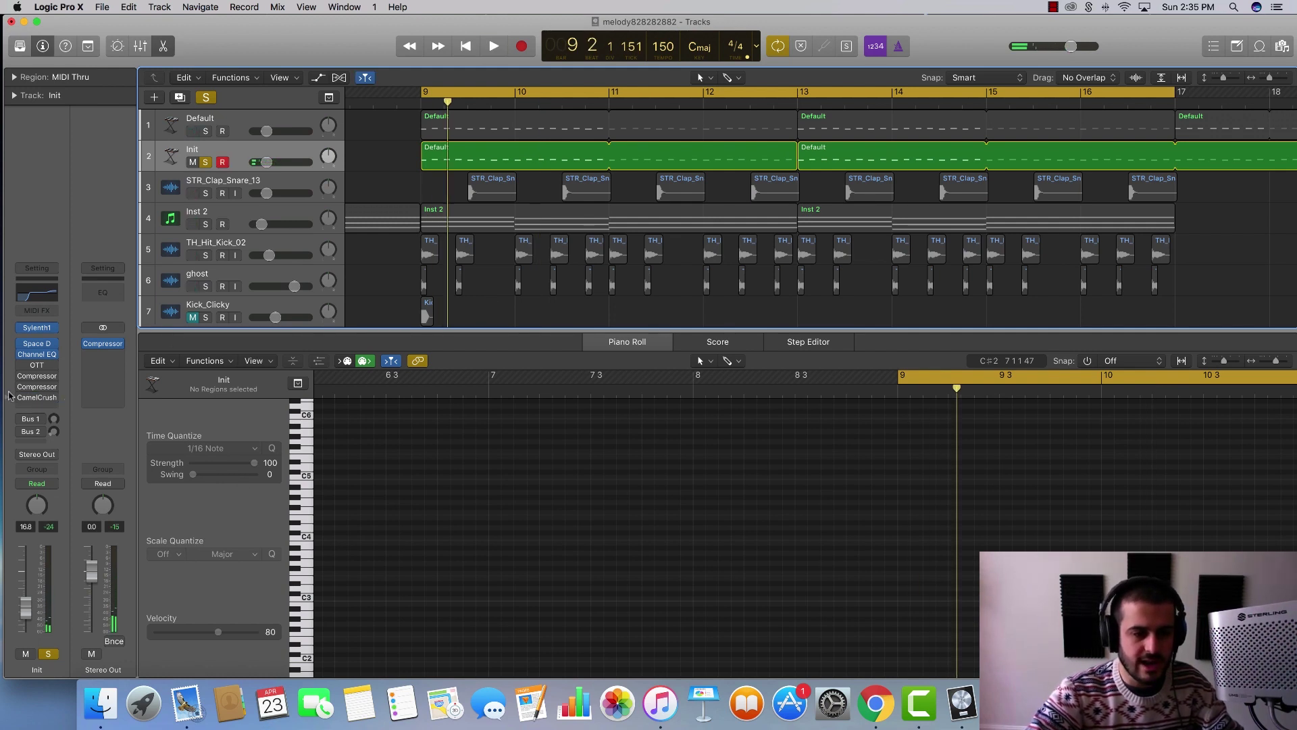
pyautogui.press('space')
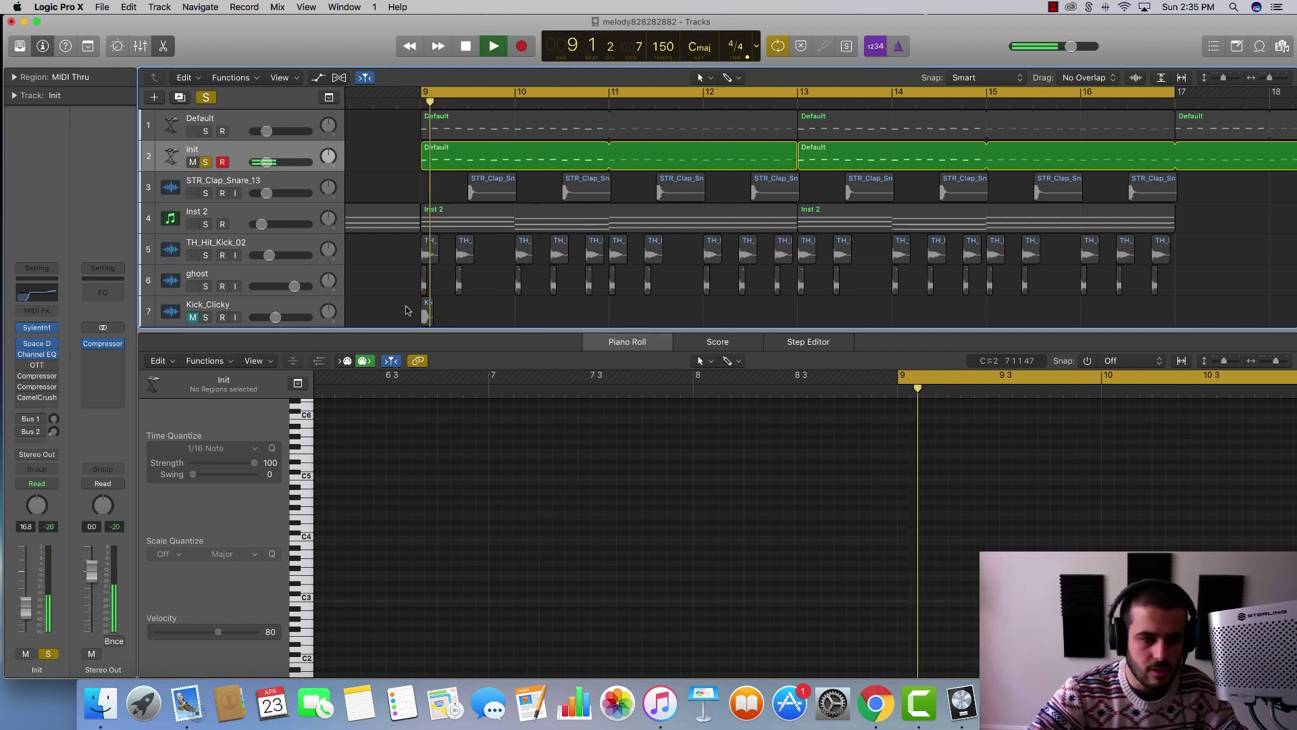
pyautogui.press('space')
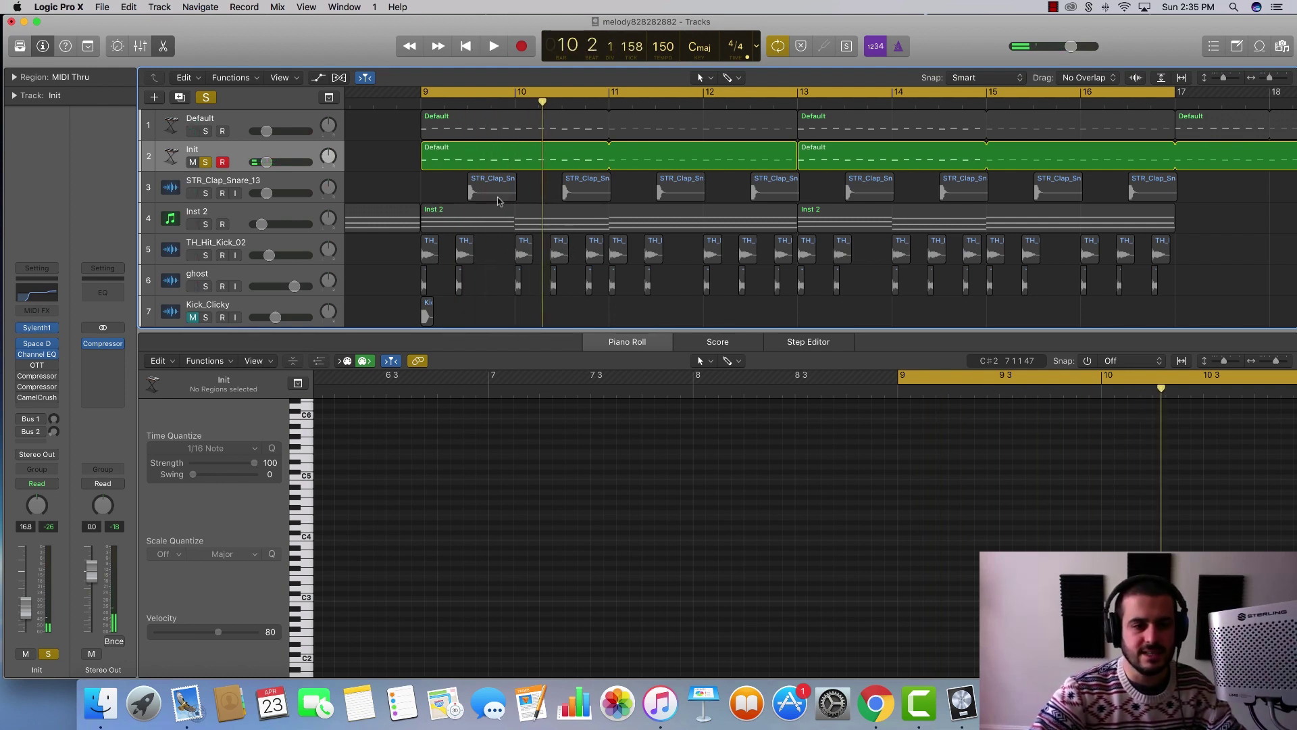
# Step: Raise the Init track's volume to -13.6 dB while its melody plays
pyautogui.press('space')
pyautogui.moveTo(305, 165); pyautogui.dragTo(310, 165)
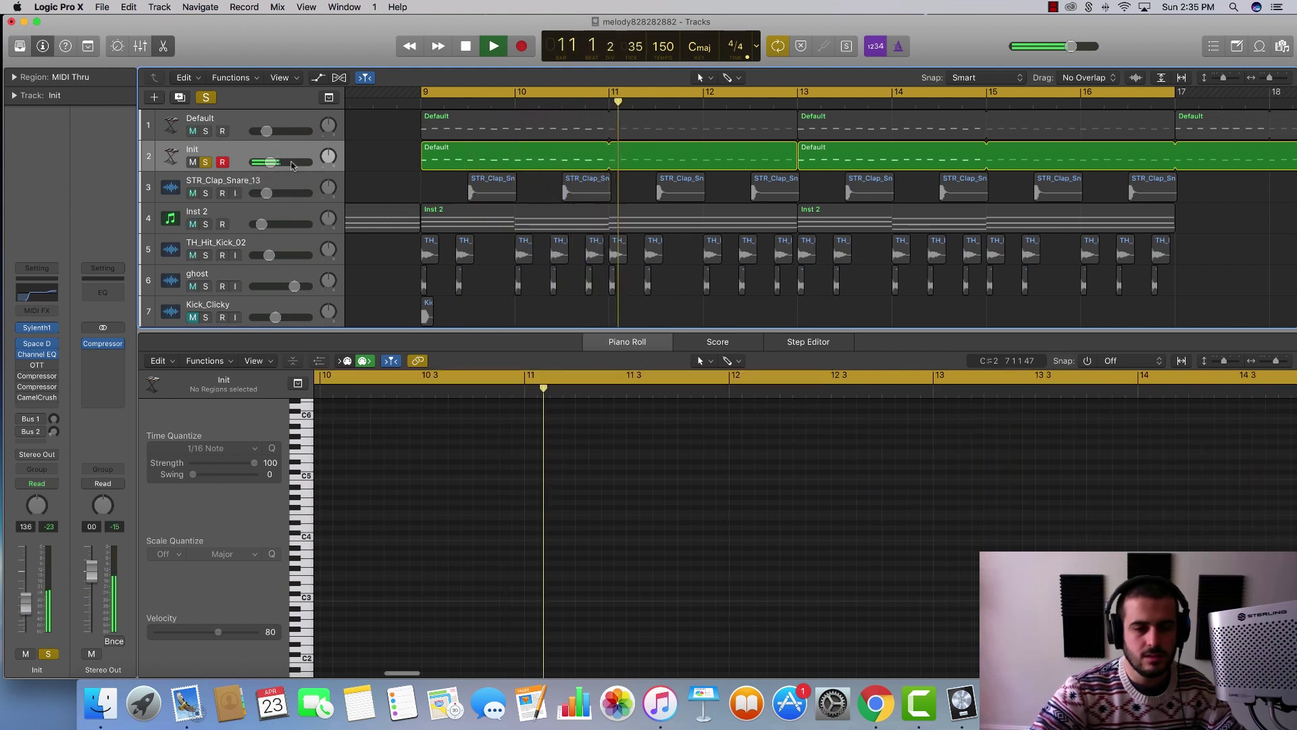
pyautogui.press('space')
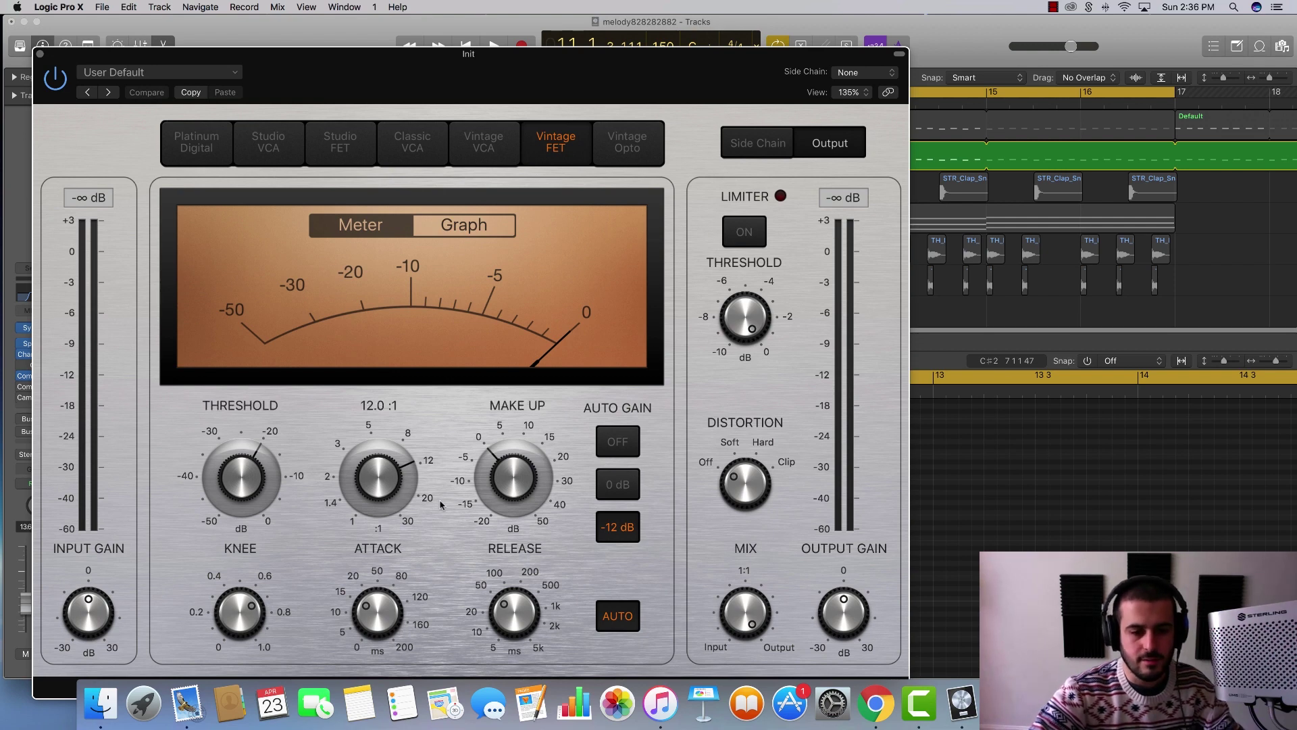
# Step: Compare the soloed Init melody with the track's first Compressor enabled and bypassed, and leave it enabled
pyautogui.press('space')
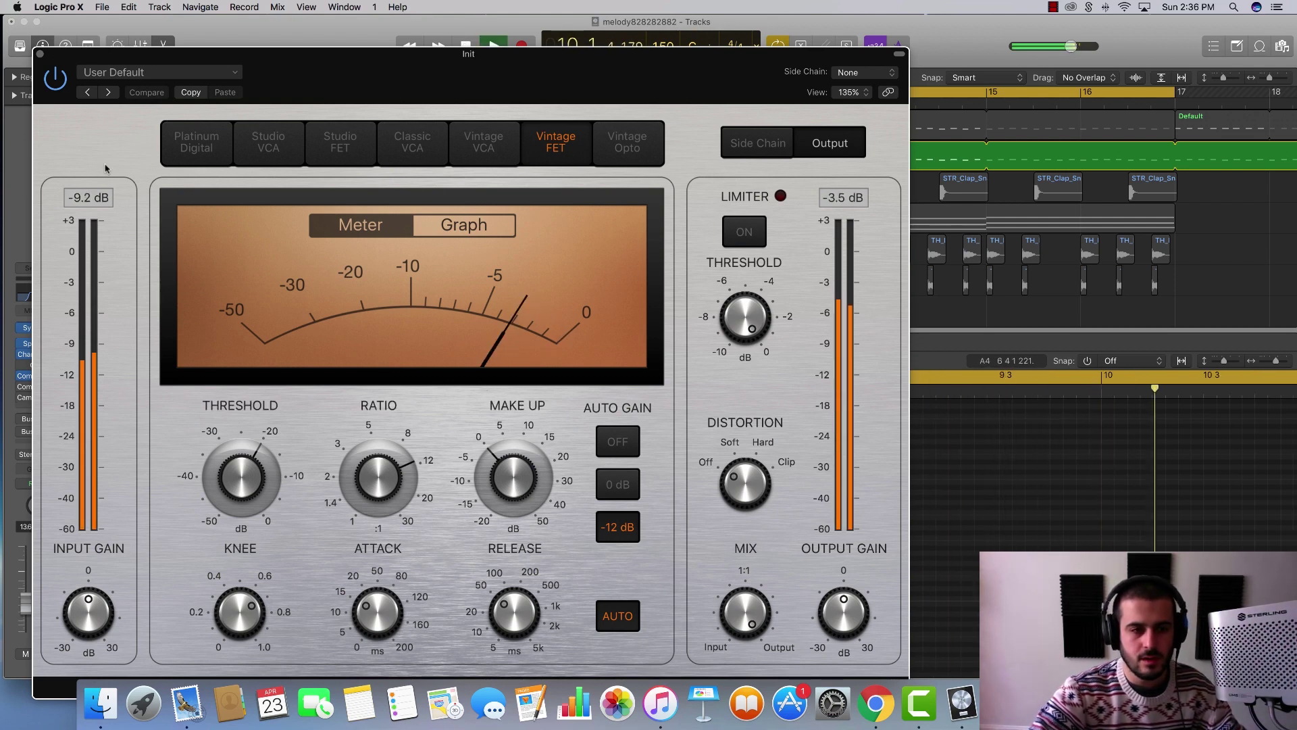
pyautogui.press('space')
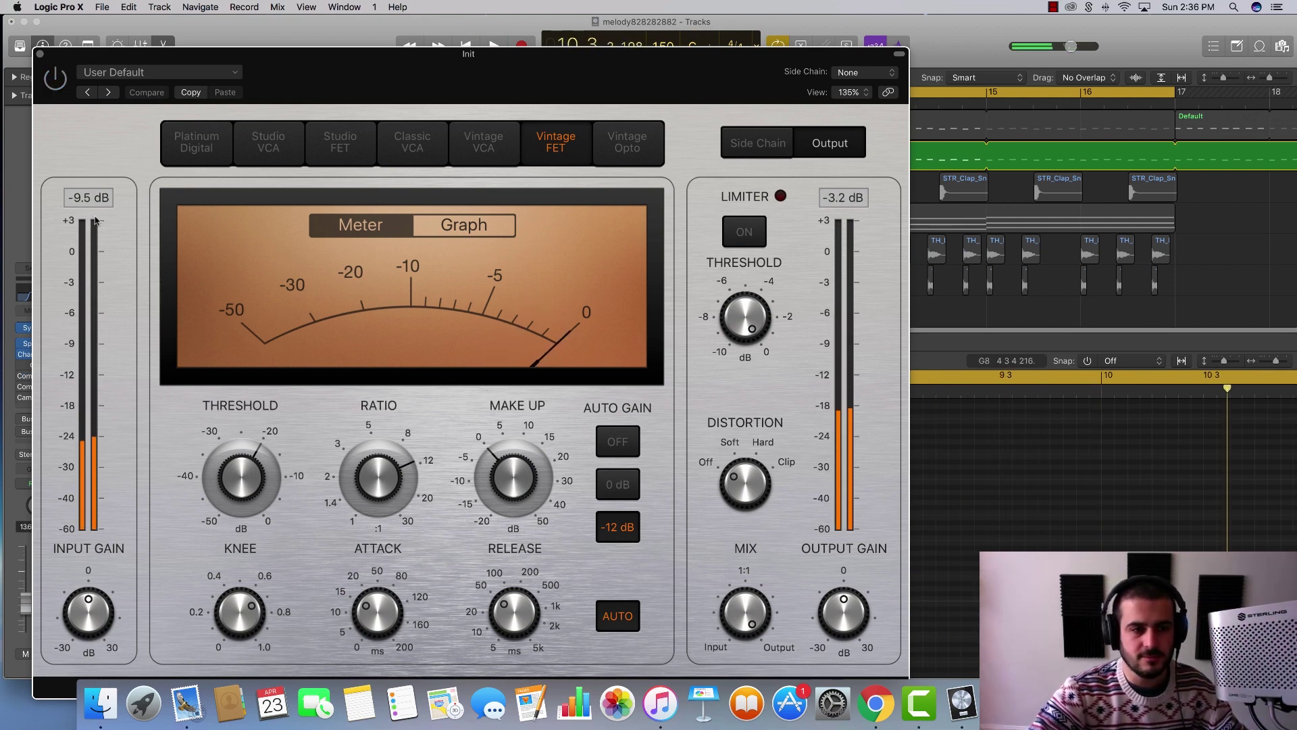
pyautogui.press('space')
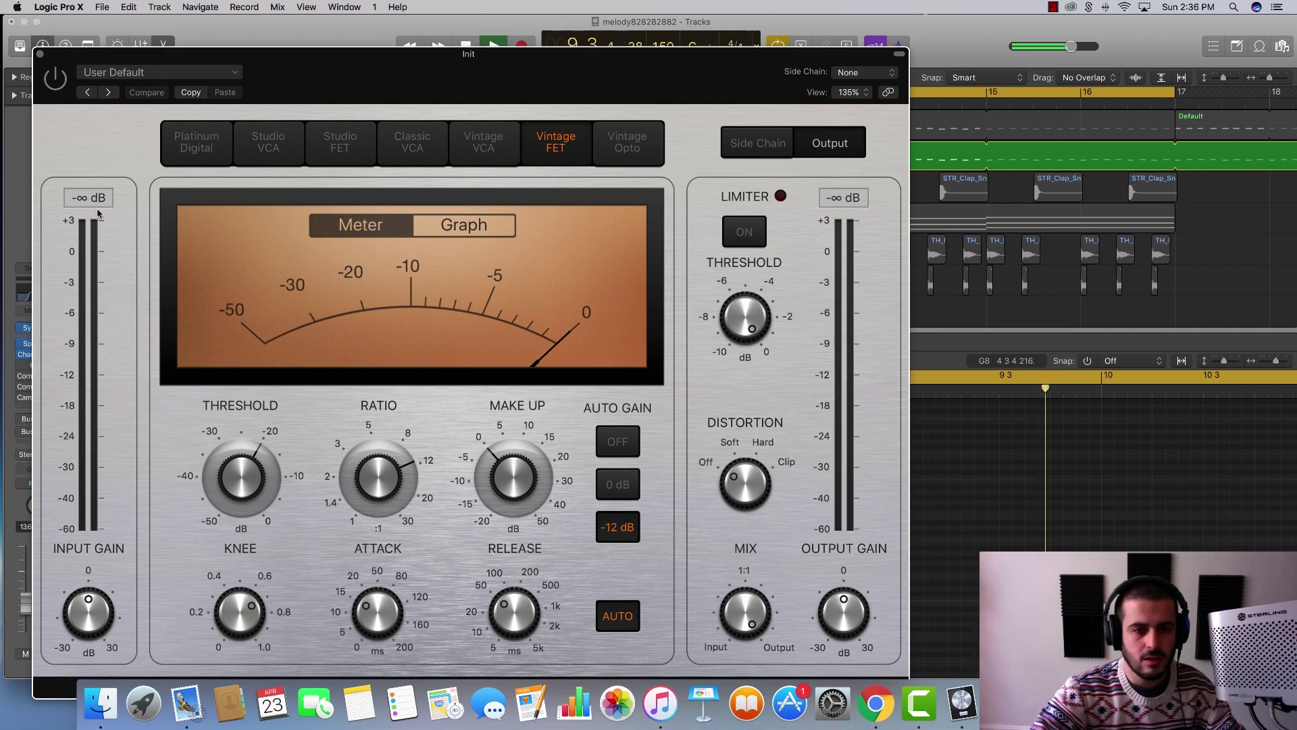
pyautogui.click(55, 77)
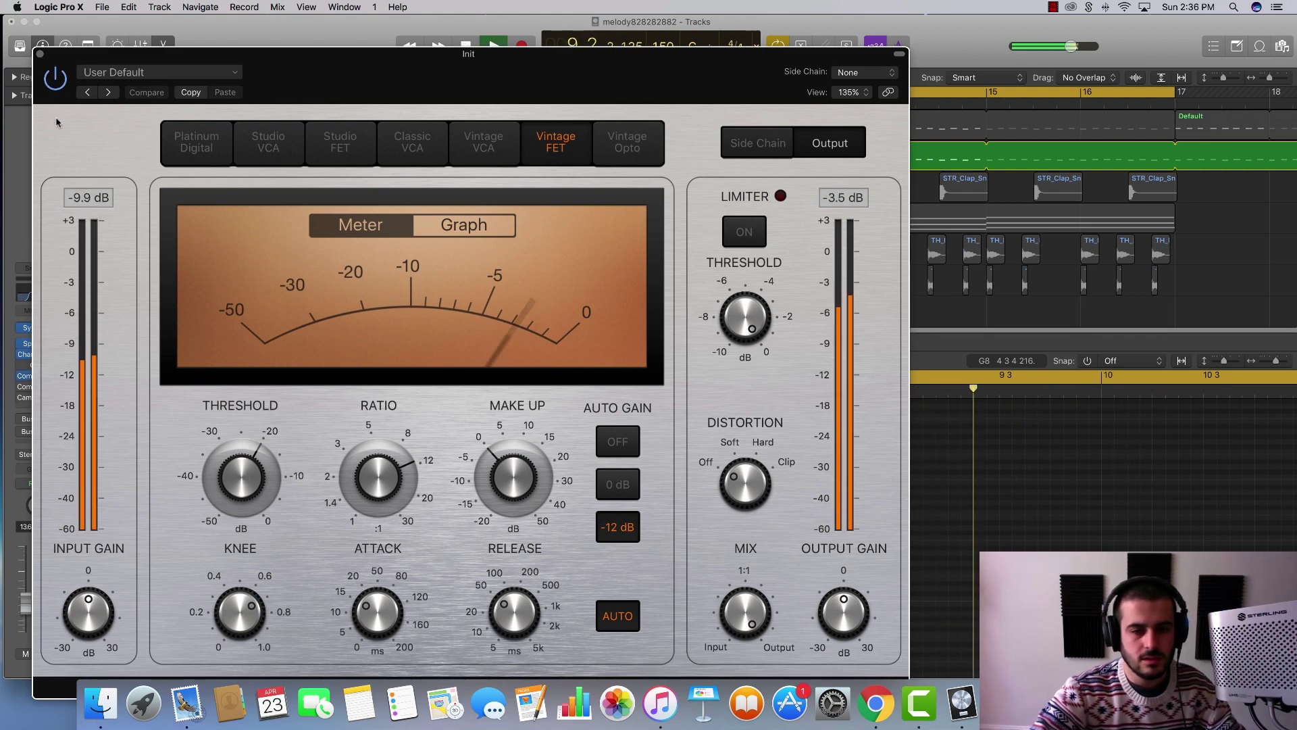
pyautogui.press('space')
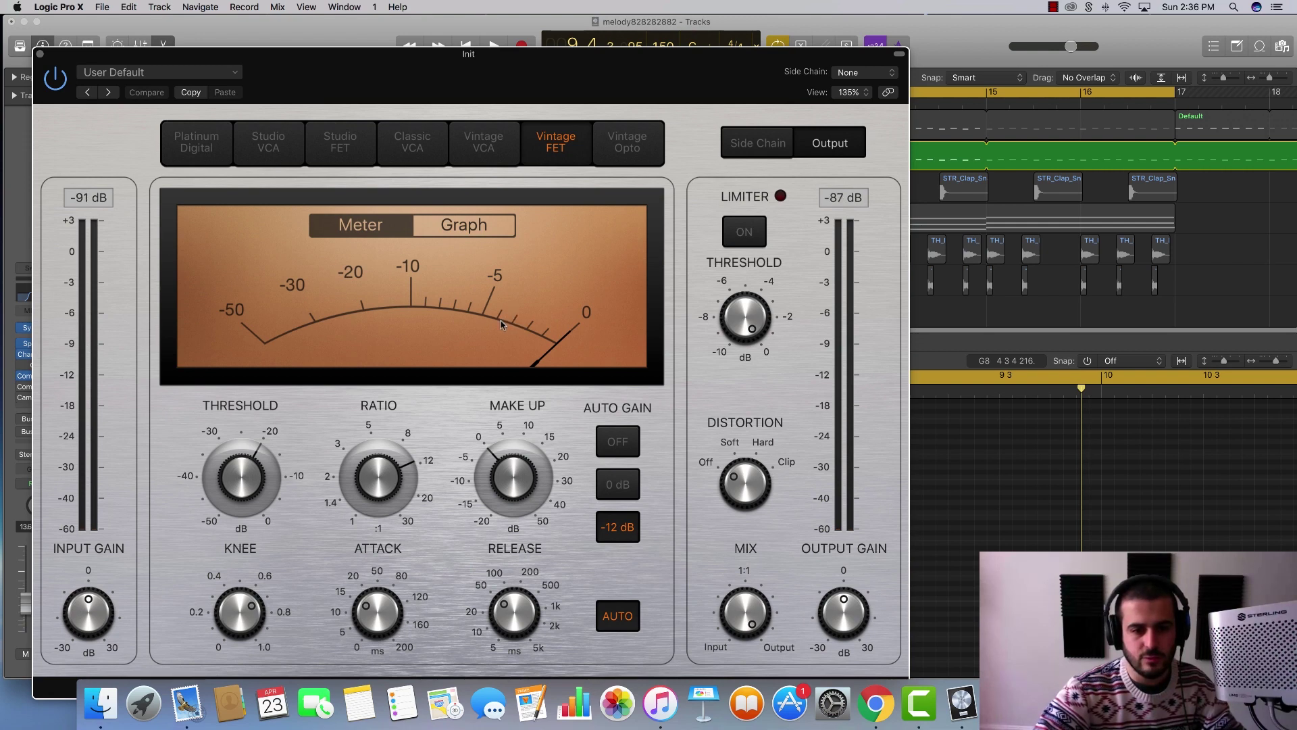
# Step: Check the Compressor's gain reduction meter while the Init melody plays, and close the plug-in window
pyautogui.press('space')
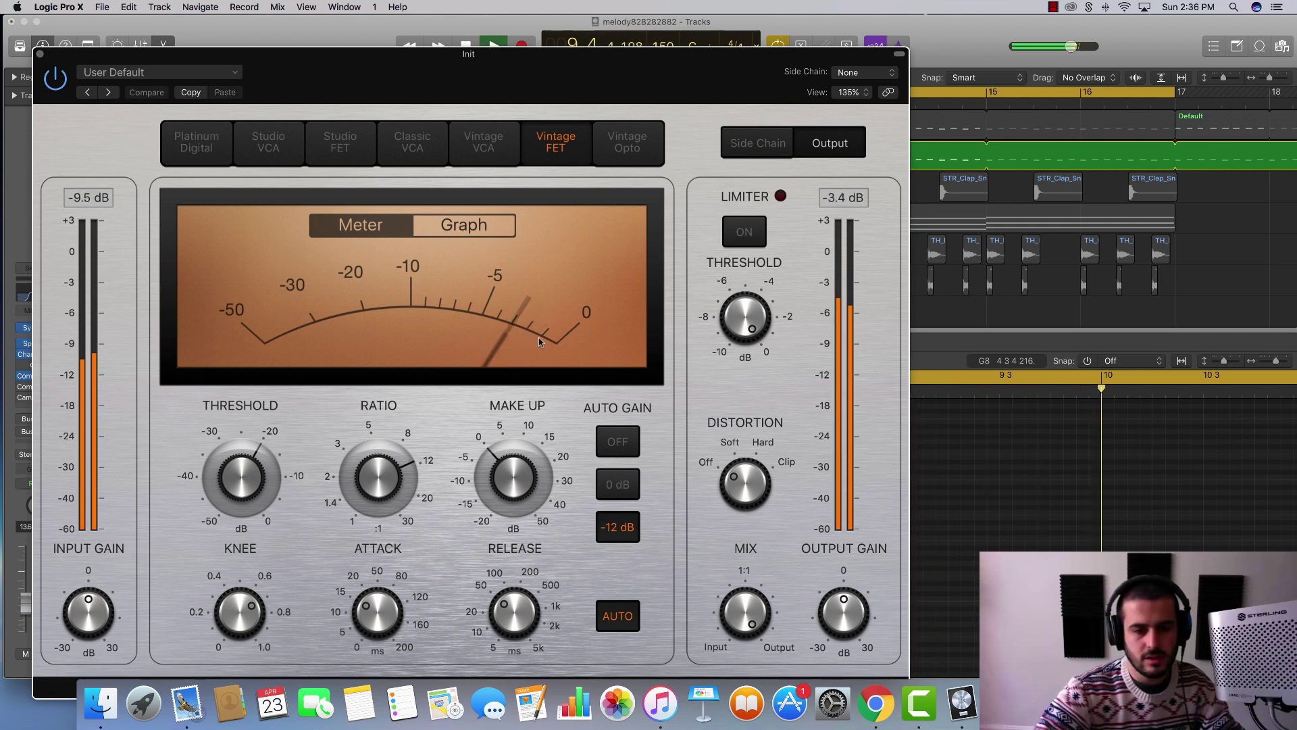
pyautogui.press('space')
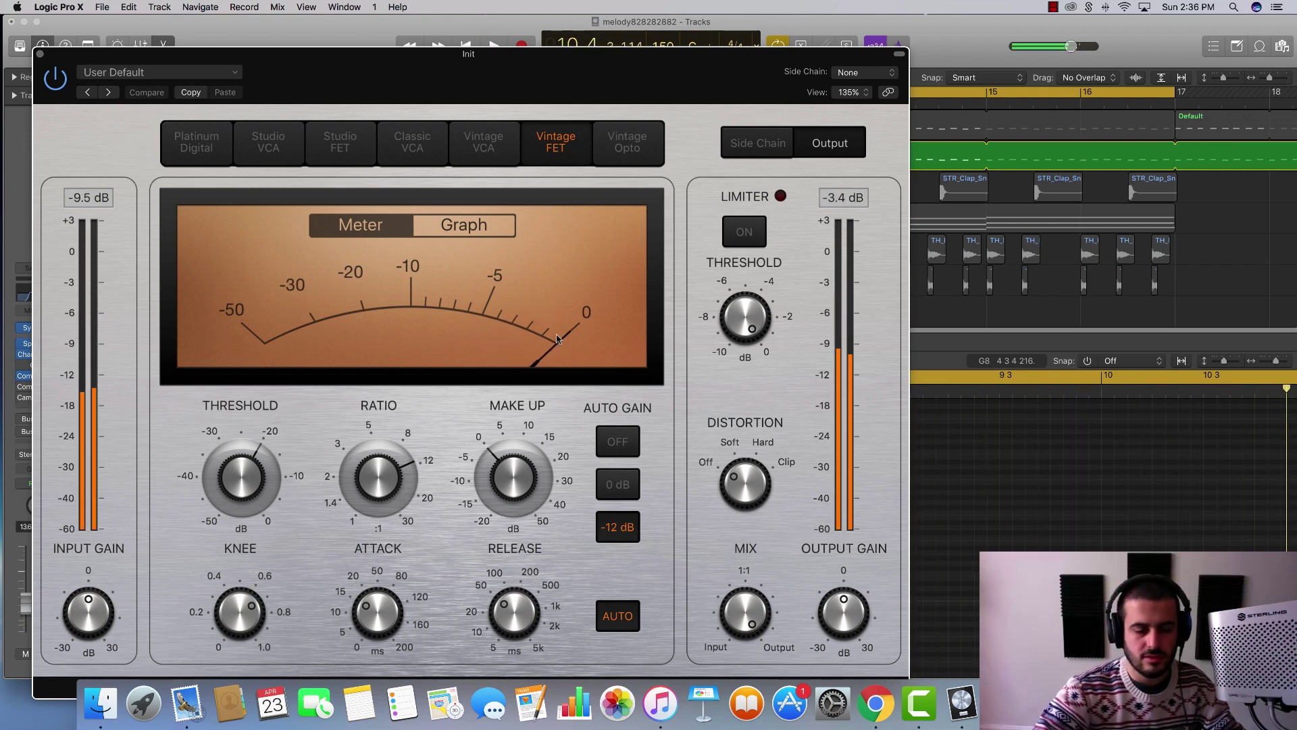
pyautogui.click(39, 53)
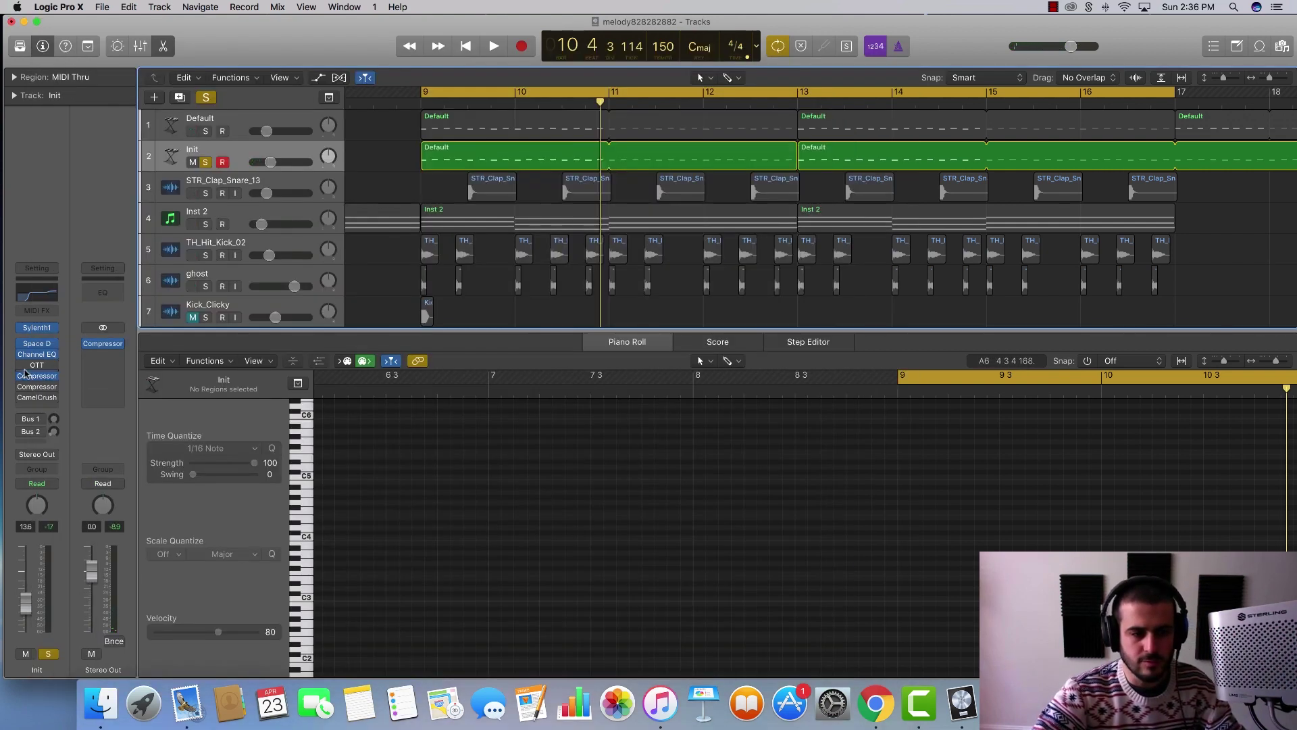
# Step: Enable OTT on the Init track, try its low-band gain knob and set Depth to 34 %
pyautogui.click(51, 366)
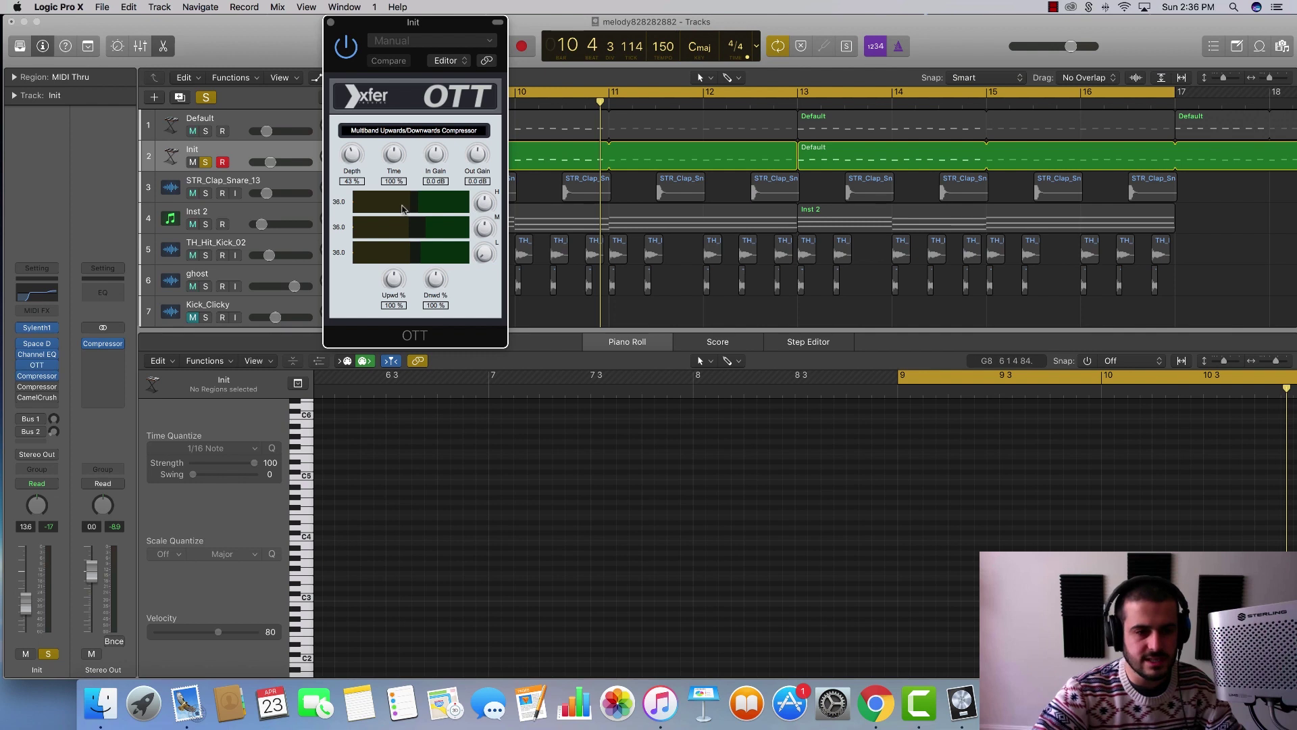
pyautogui.moveTo(480, 260); pyautogui.dragTo(480, 221)
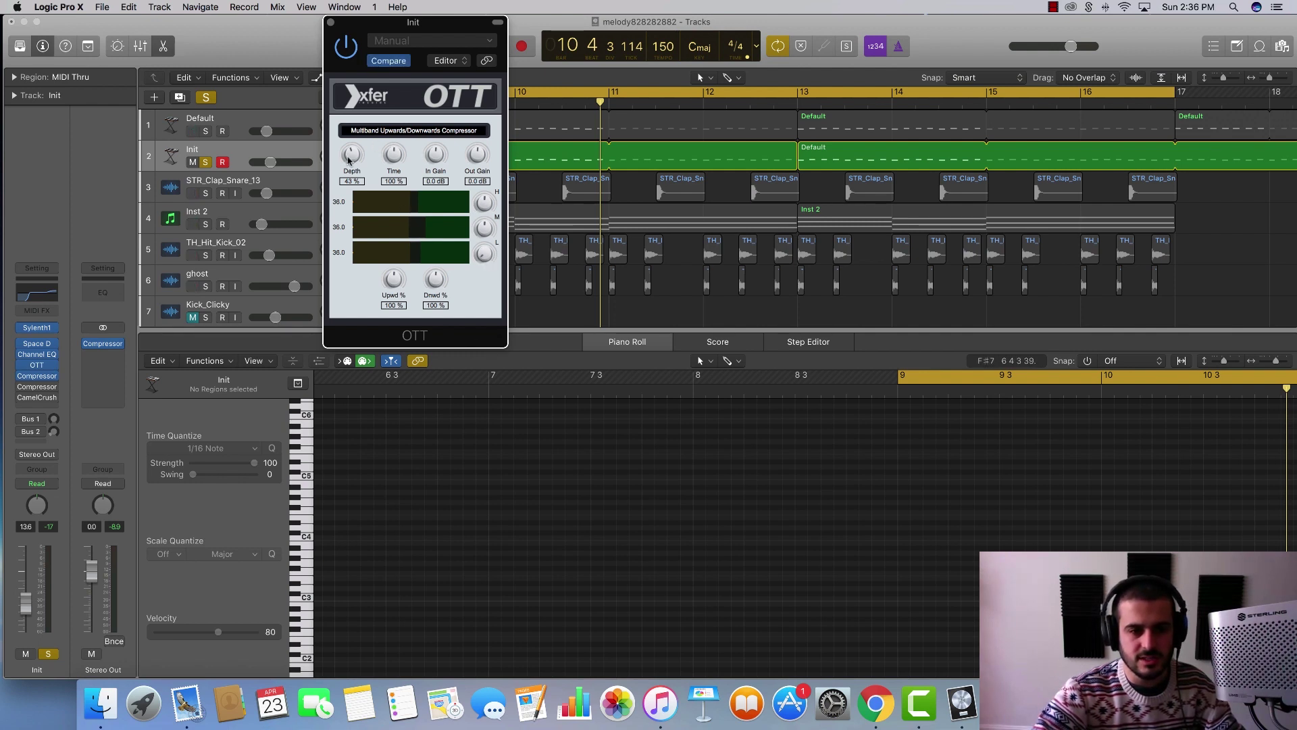
pyautogui.moveTo(349, 170); pyautogui.dragTo(346, 173)
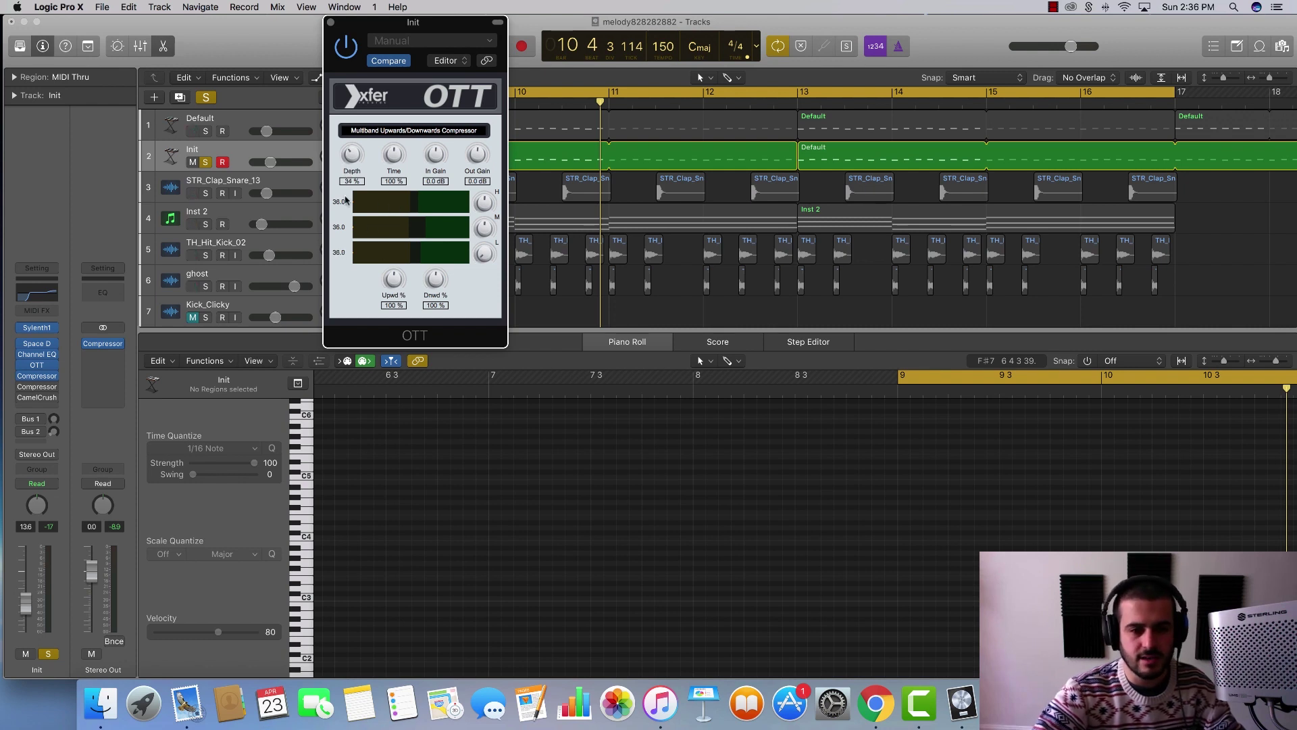
# Step: Compare the Init melody with OTT and the first Compressor bypassed and enabled, and close the OTT window
pyautogui.press('space')
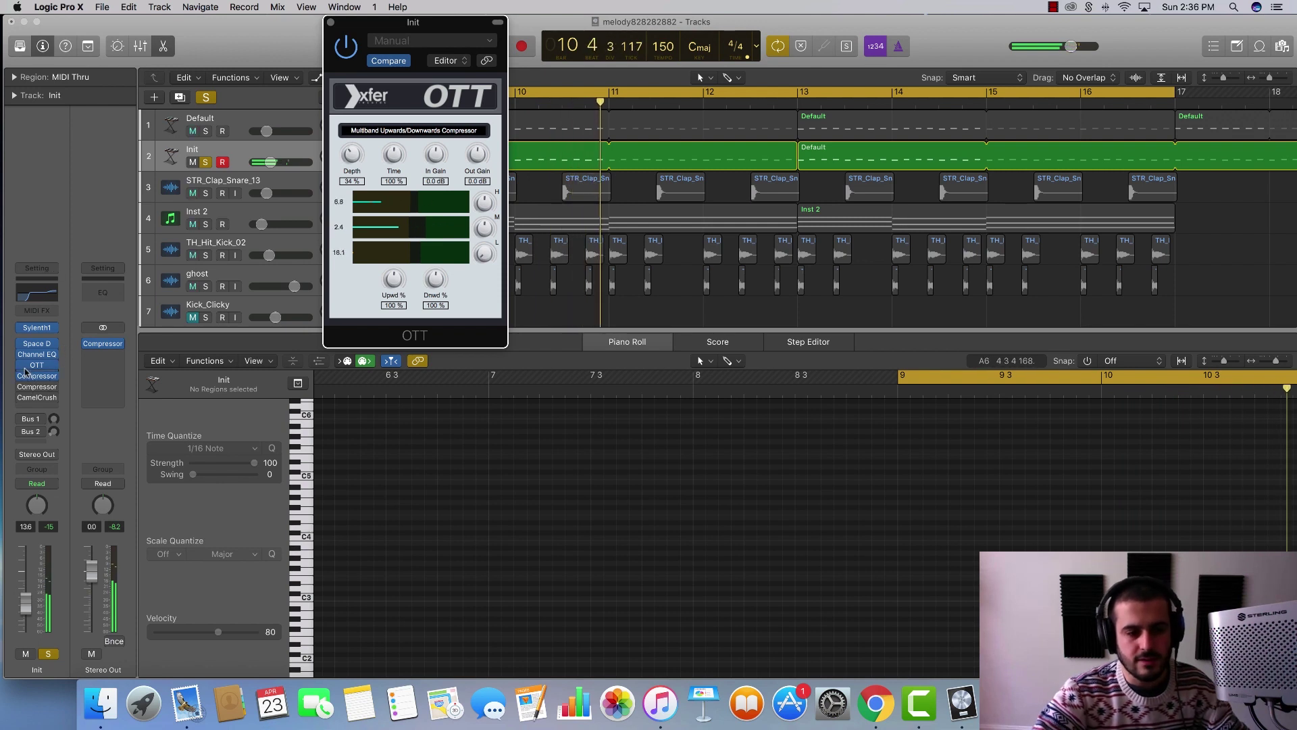
pyautogui.moveTo(23, 367)
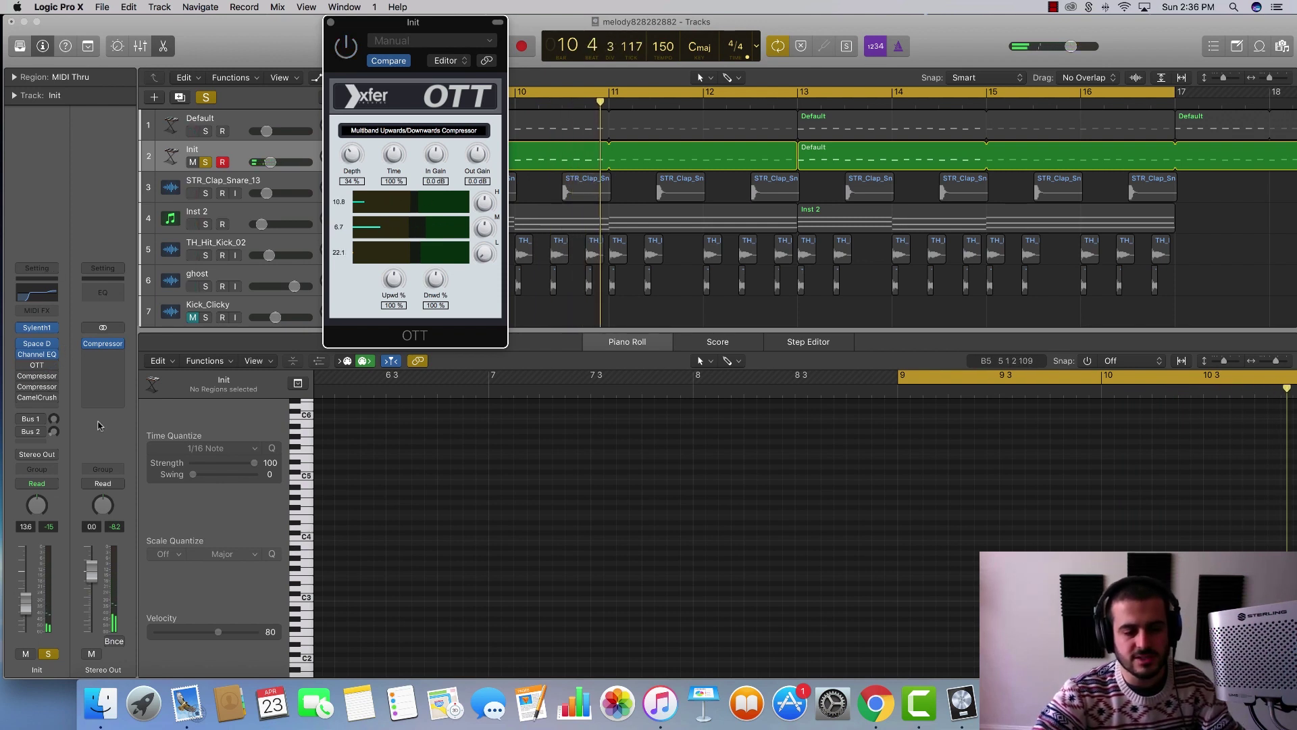
pyautogui.press('space')
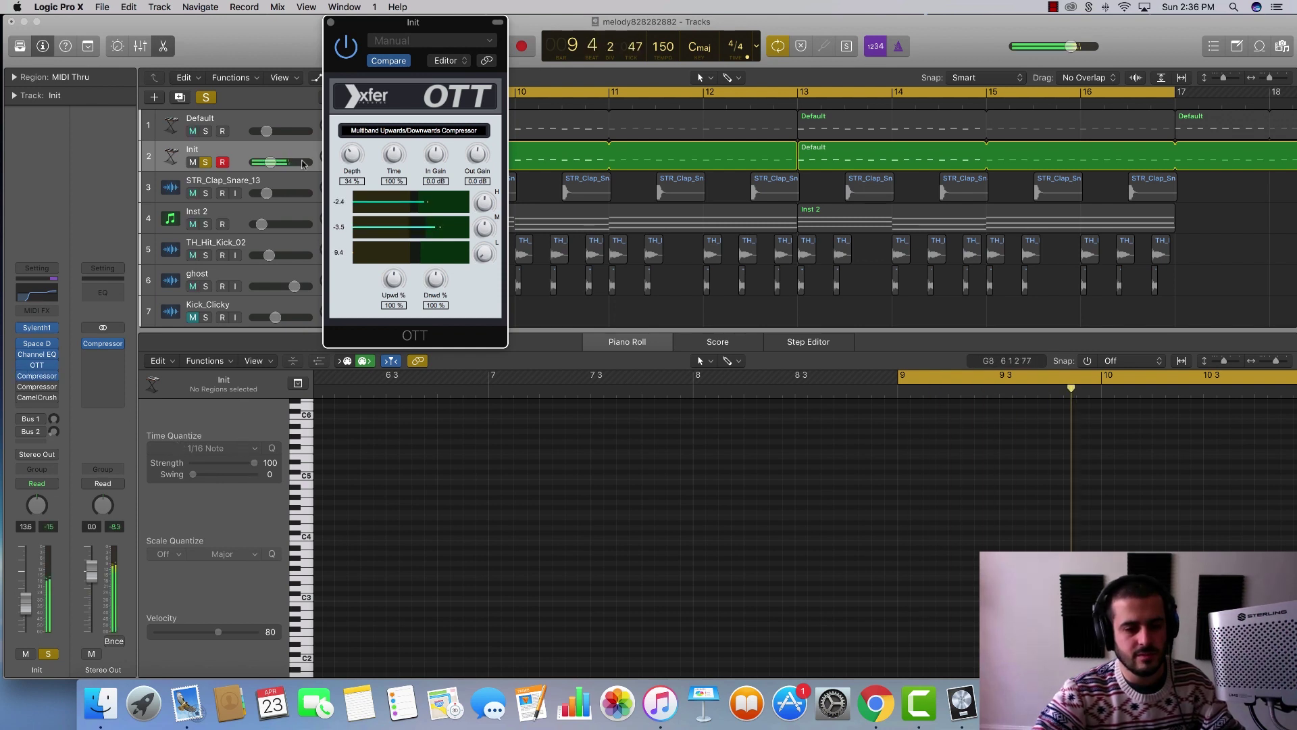
pyautogui.click(330, 23)
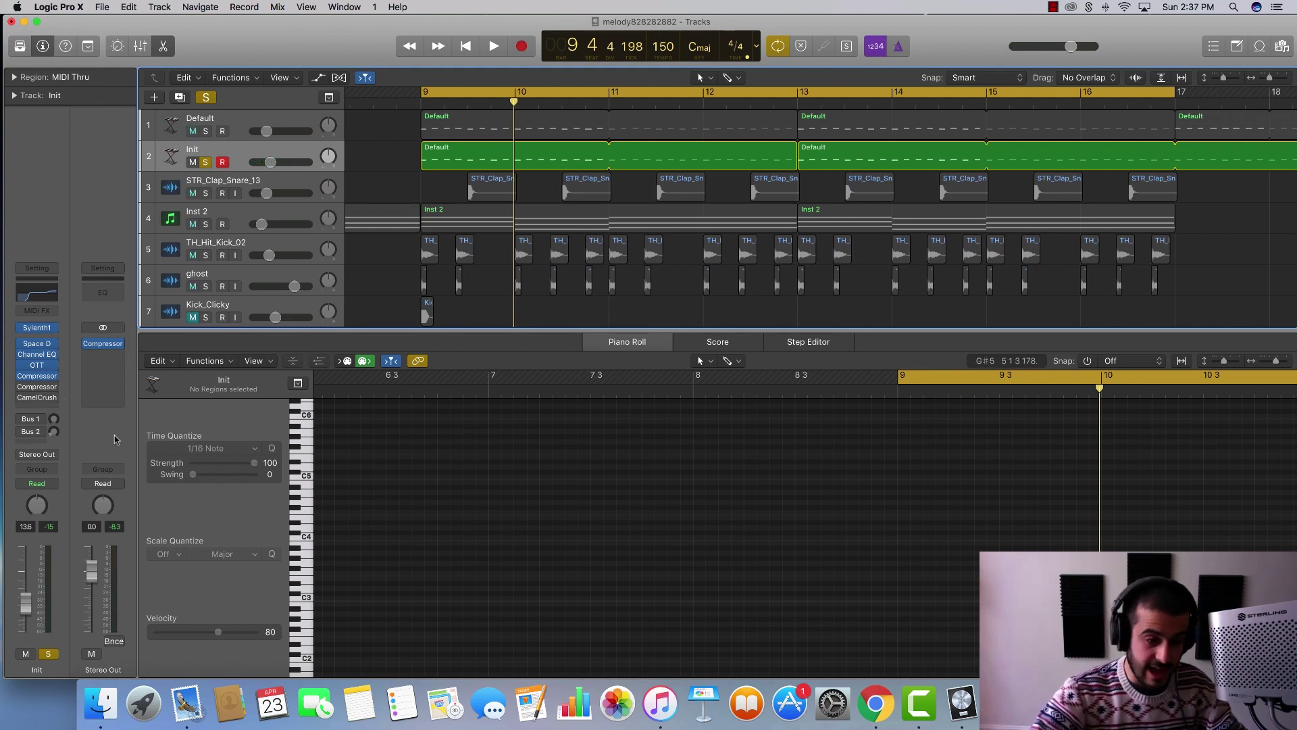
# Step: Enable CamelCrusher on the Init track, adjust its Compressor amount and play the melody through it
pyautogui.click(37, 399)
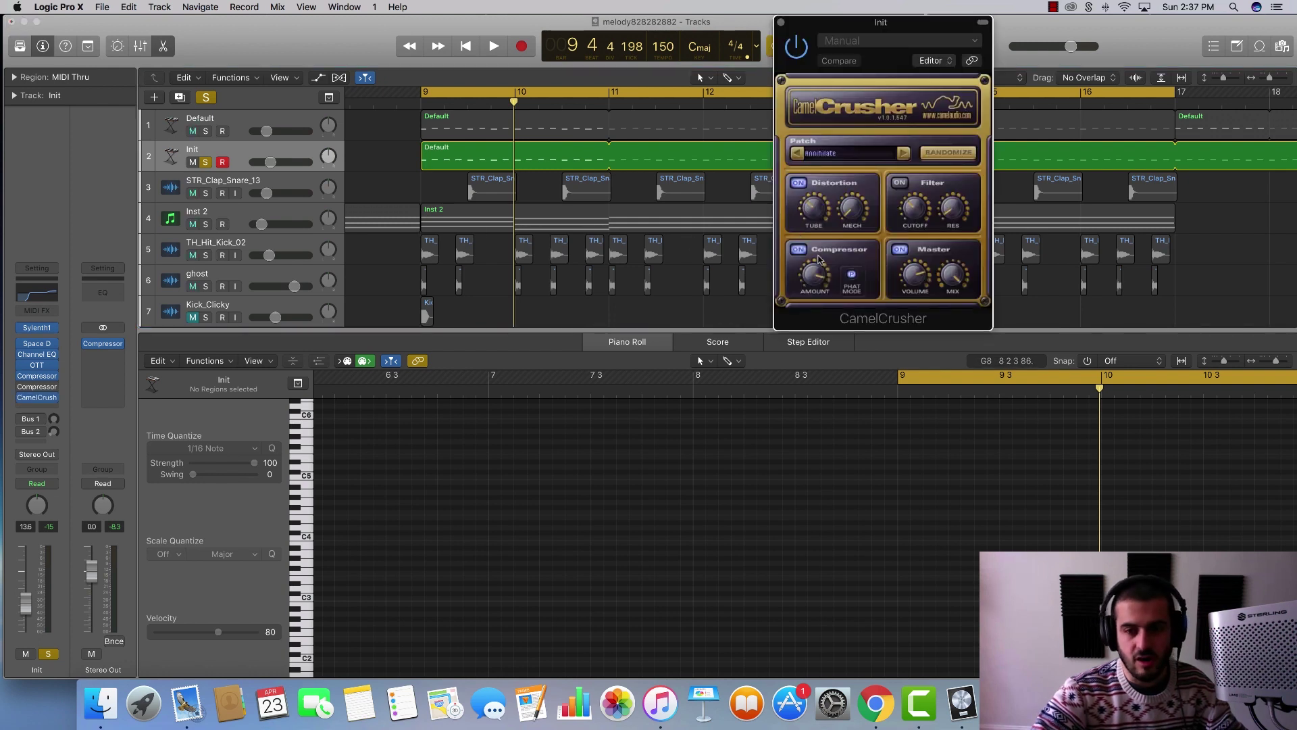
pyautogui.moveTo(820, 273); pyautogui.dragTo(815, 297)
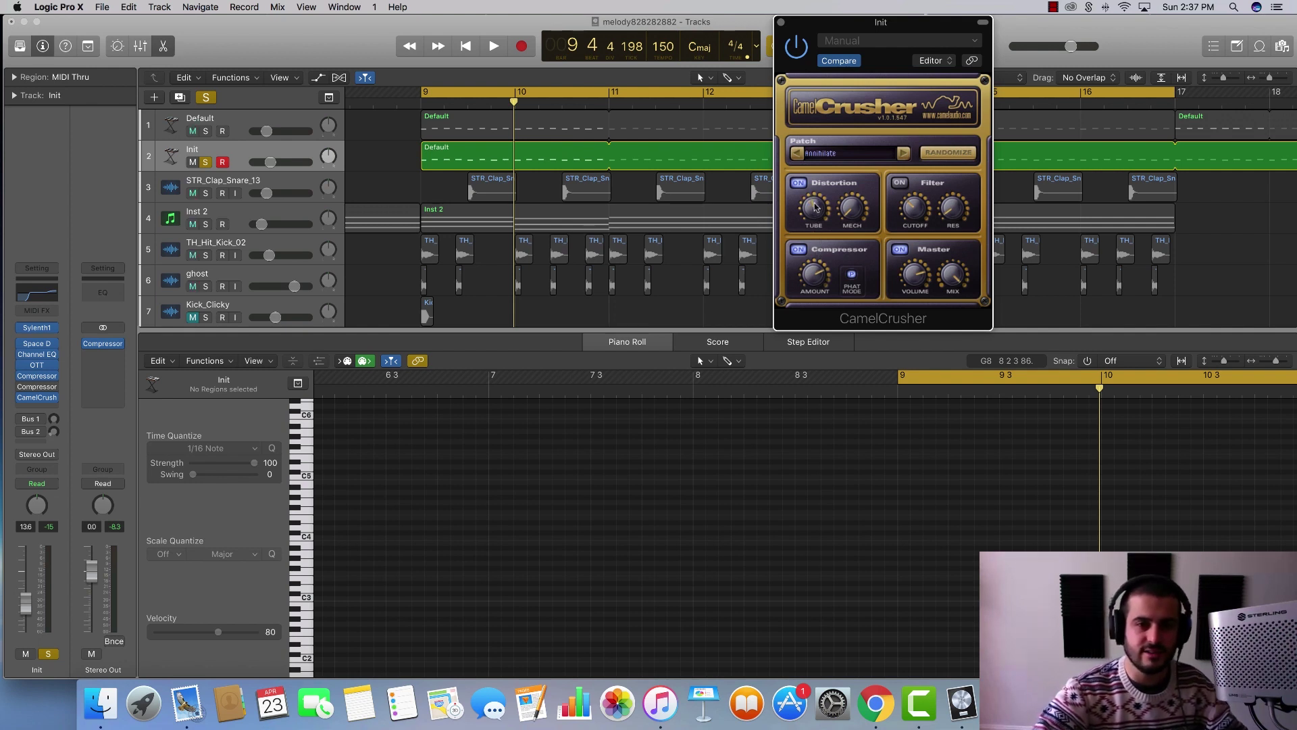
pyautogui.press('space')
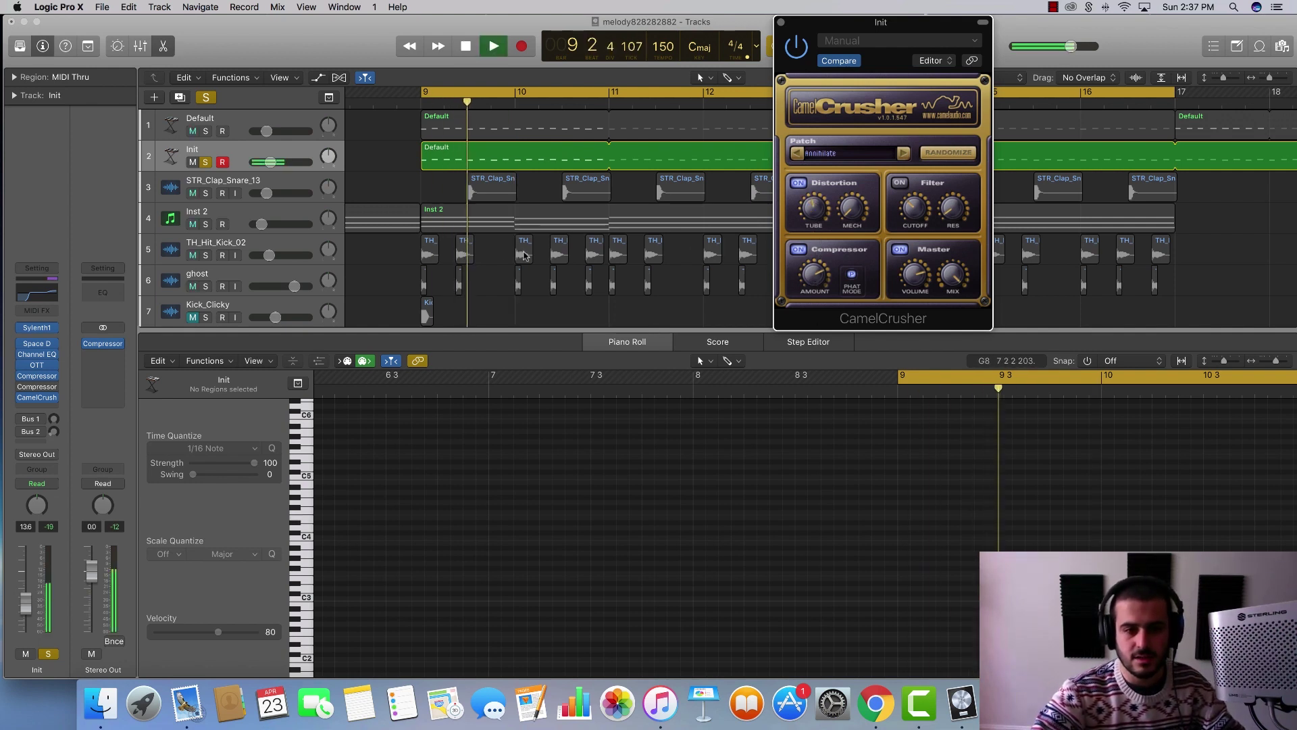
# Step: Lower the Init track's volume to -26.0 dB, close CamelCrusher and select the track's first region
pyautogui.moveTo(277, 162); pyautogui.dragTo(265, 162)
pyautogui.press('space')
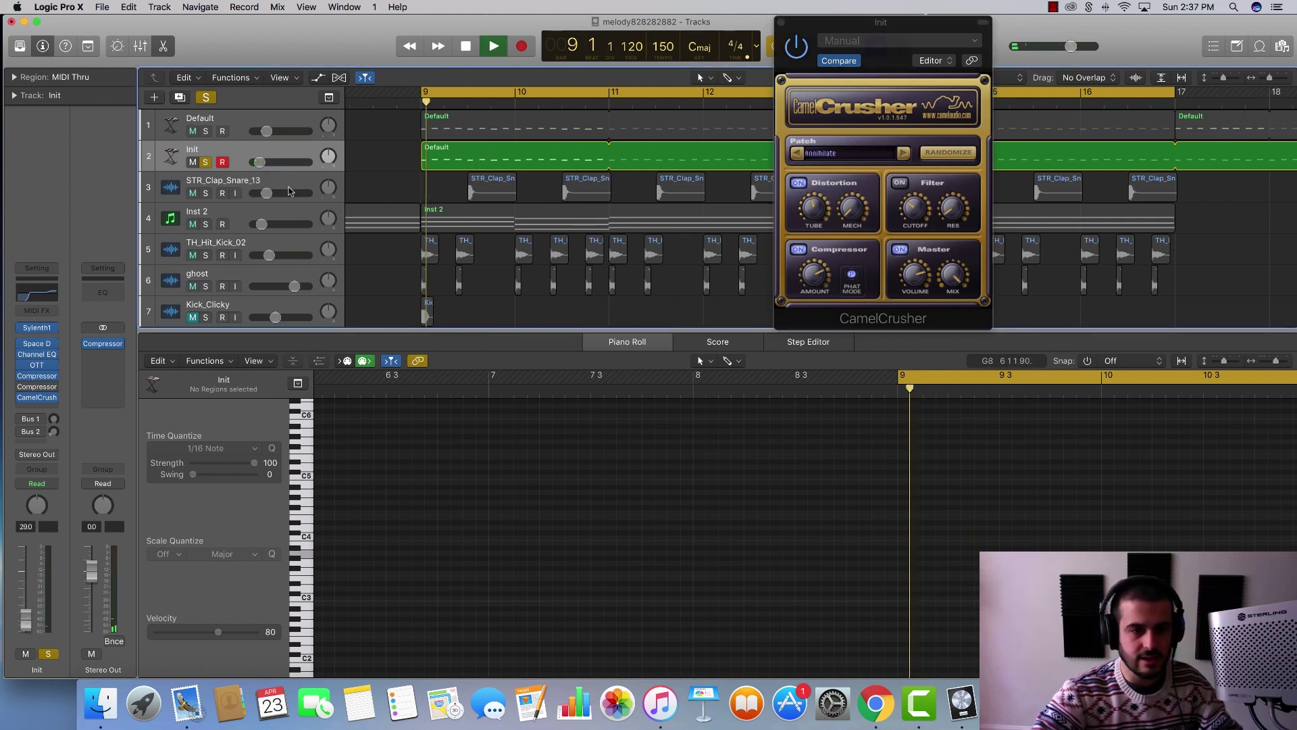
pyautogui.moveTo(260, 162); pyautogui.dragTo(262, 162)
pyautogui.press('space')
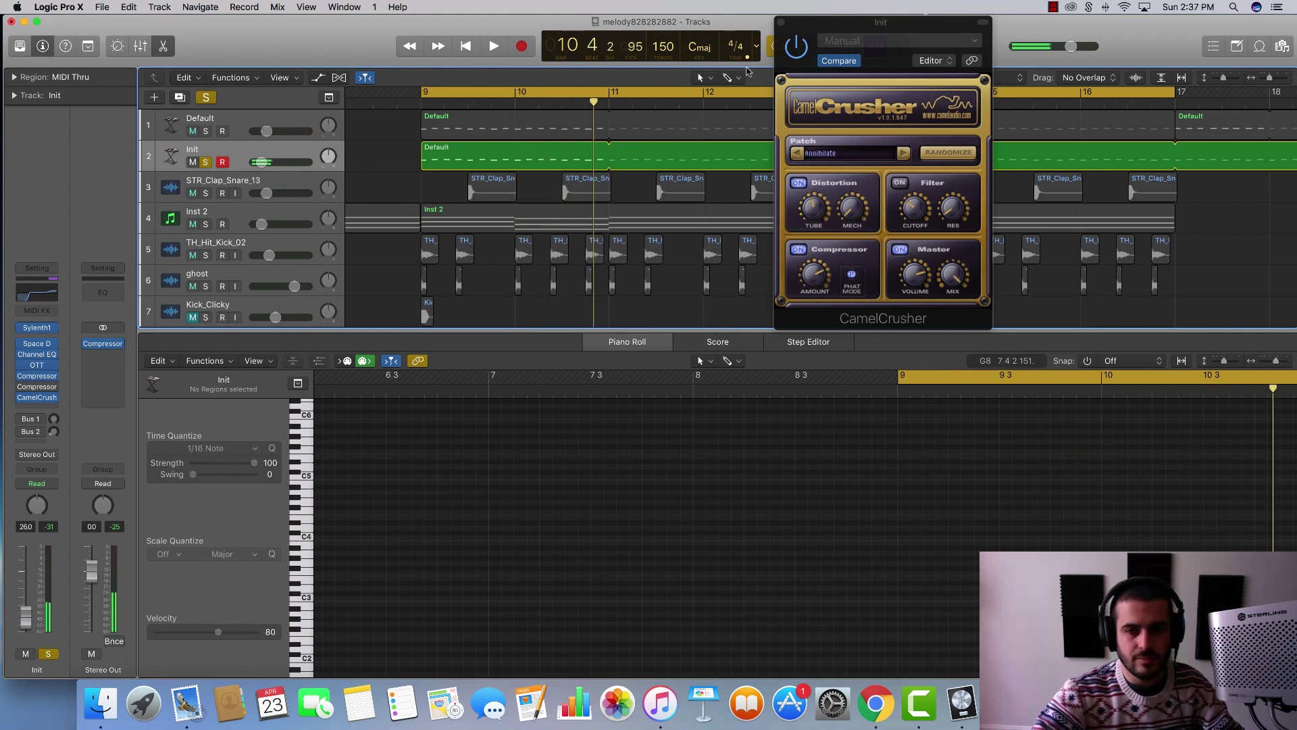
pyautogui.click(780, 22)
pyautogui.click(526, 166)
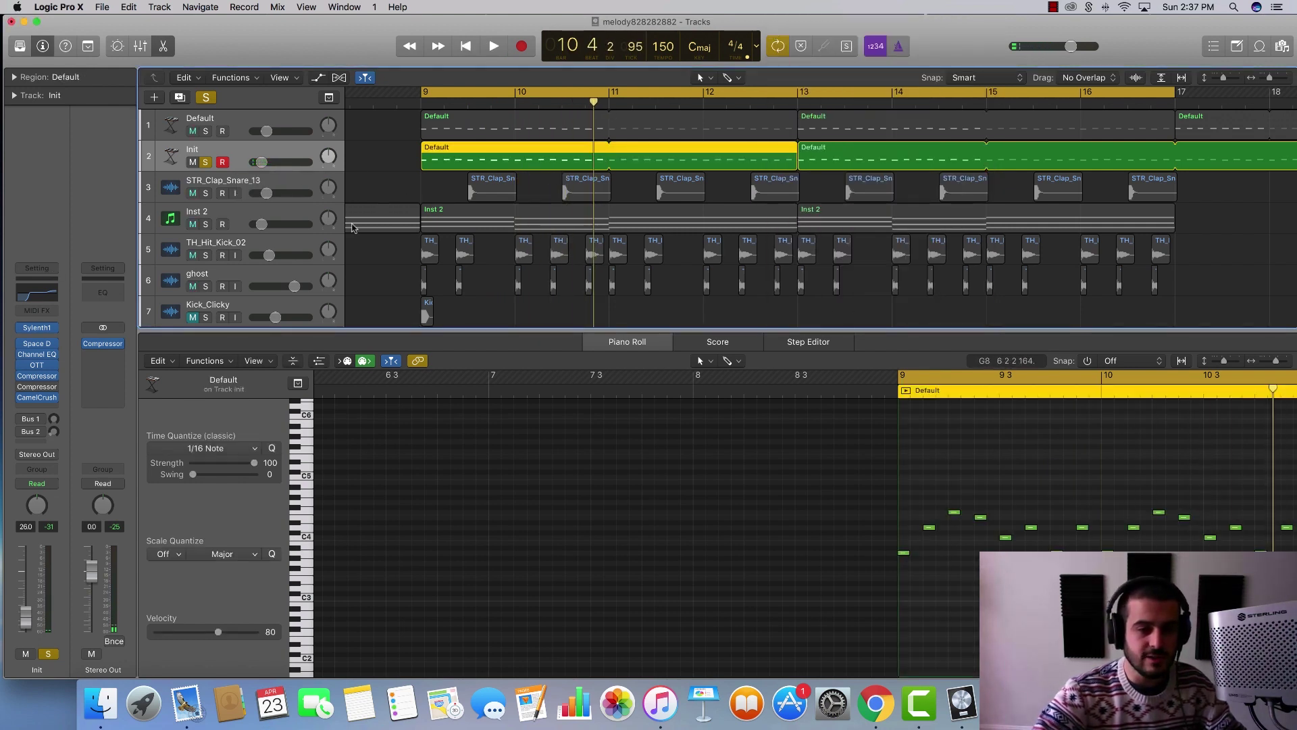
# Step: Open CamelCrusher and OTT on the Init track and set OTT's Depth to 100 %
pyautogui.click(36, 400)
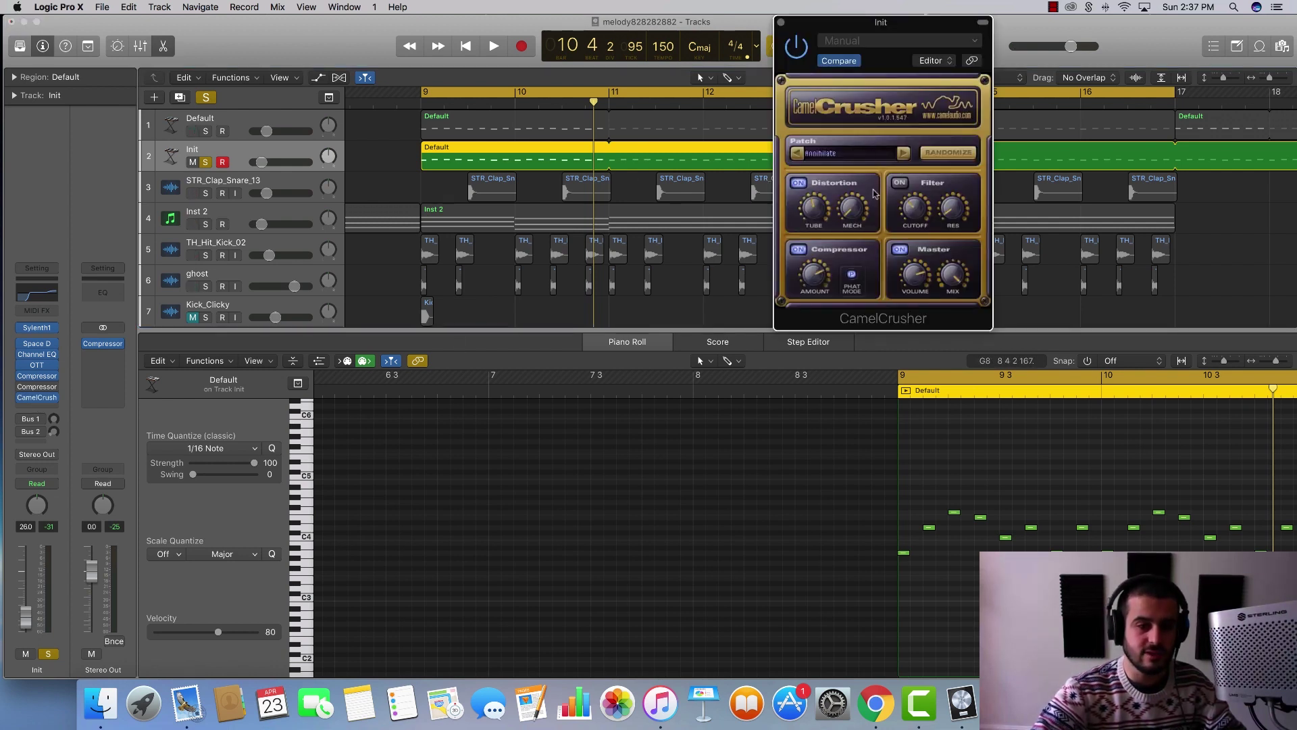
pyautogui.click(42, 365)
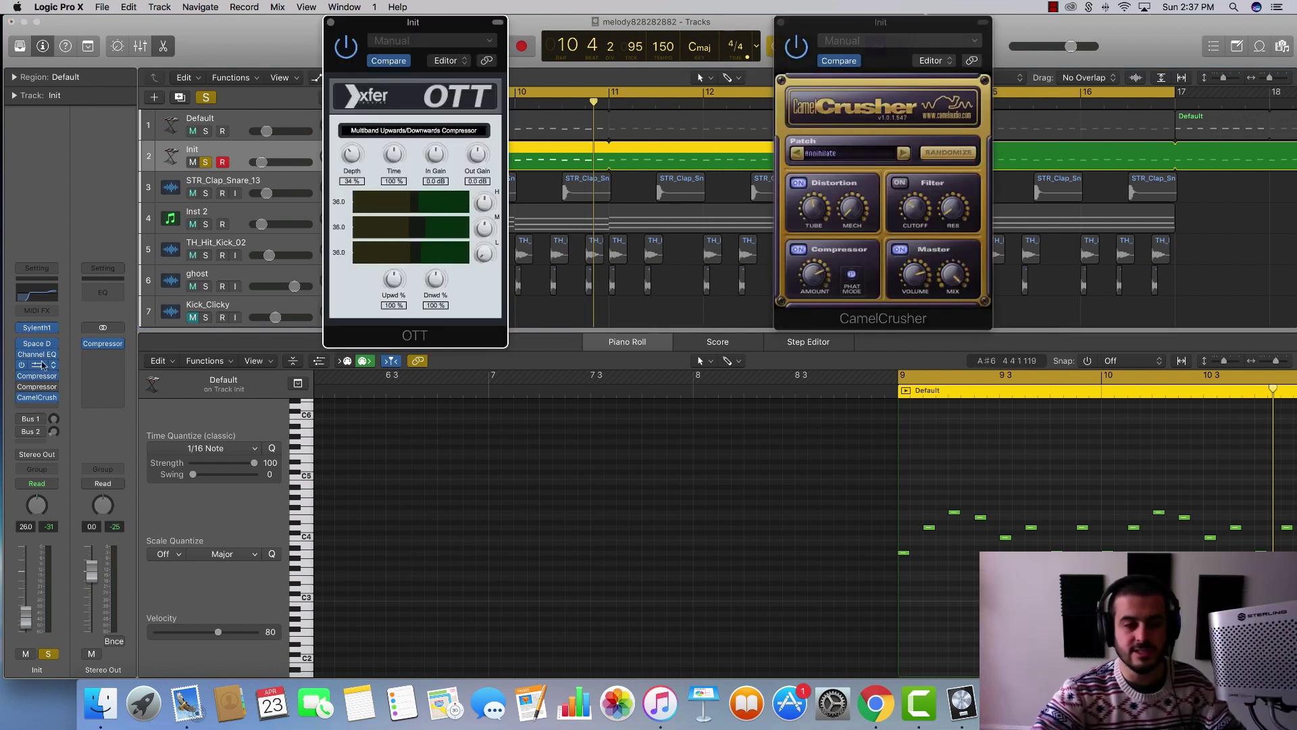
pyautogui.moveTo(356, 163); pyautogui.dragTo(358, 81)
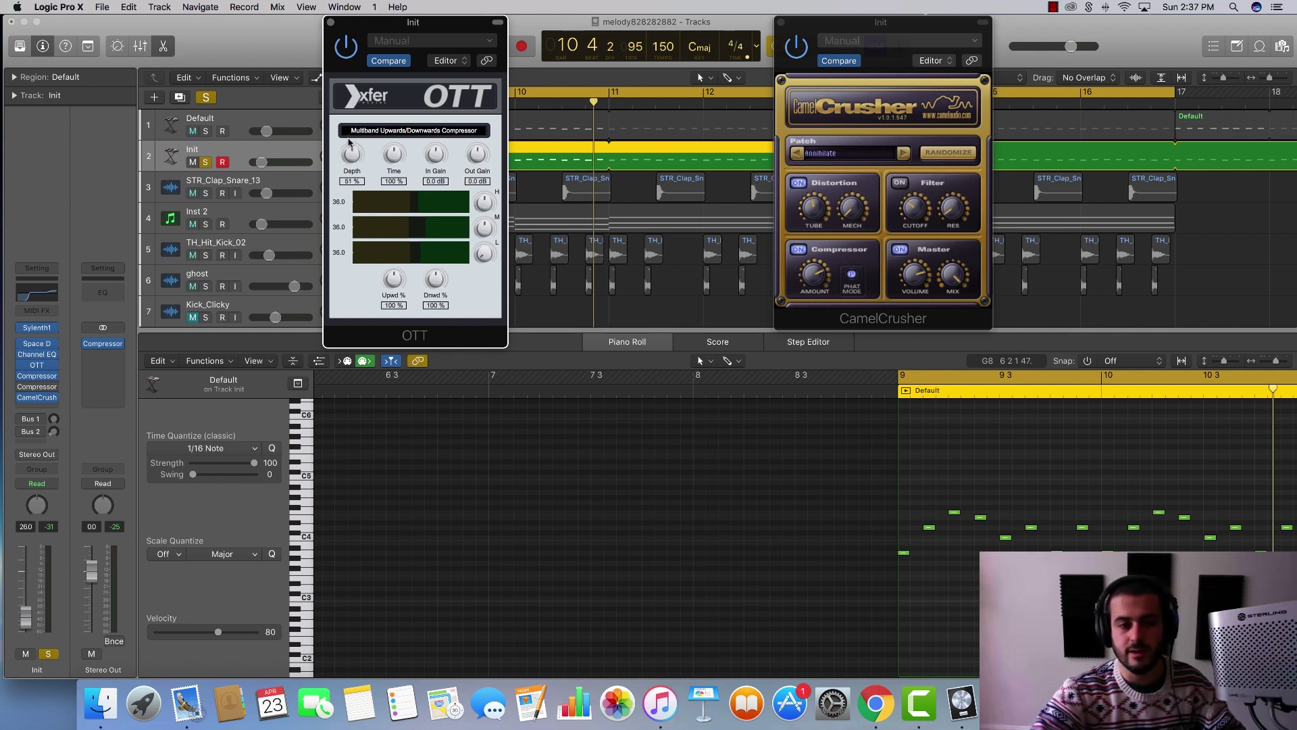
pyautogui.moveTo(350, 150); pyautogui.dragTo(350, 148)
pyautogui.click(814, 277)
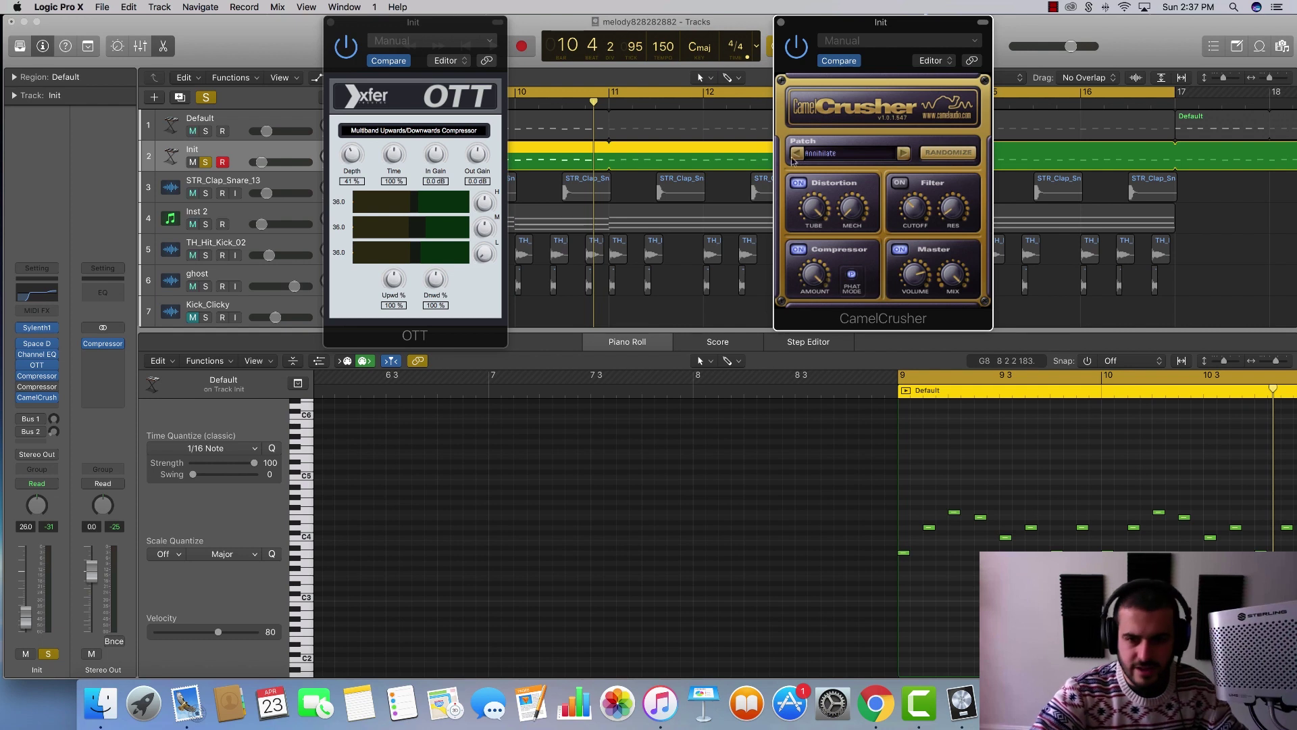
pyautogui.moveTo(352, 154); pyautogui.dragTo(349, 27)
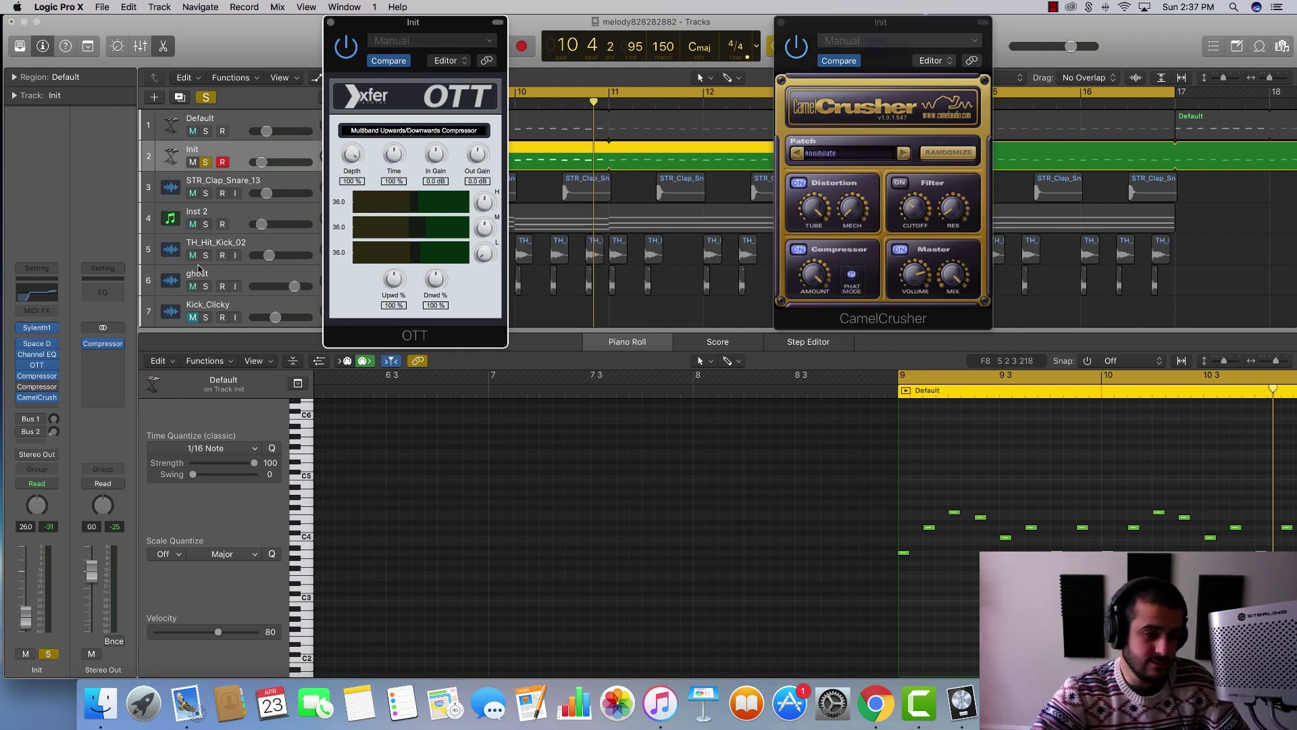
# Step: Play the Init melody through OTT and CamelCrusher, then close both plug-in windows
pyautogui.press('space')
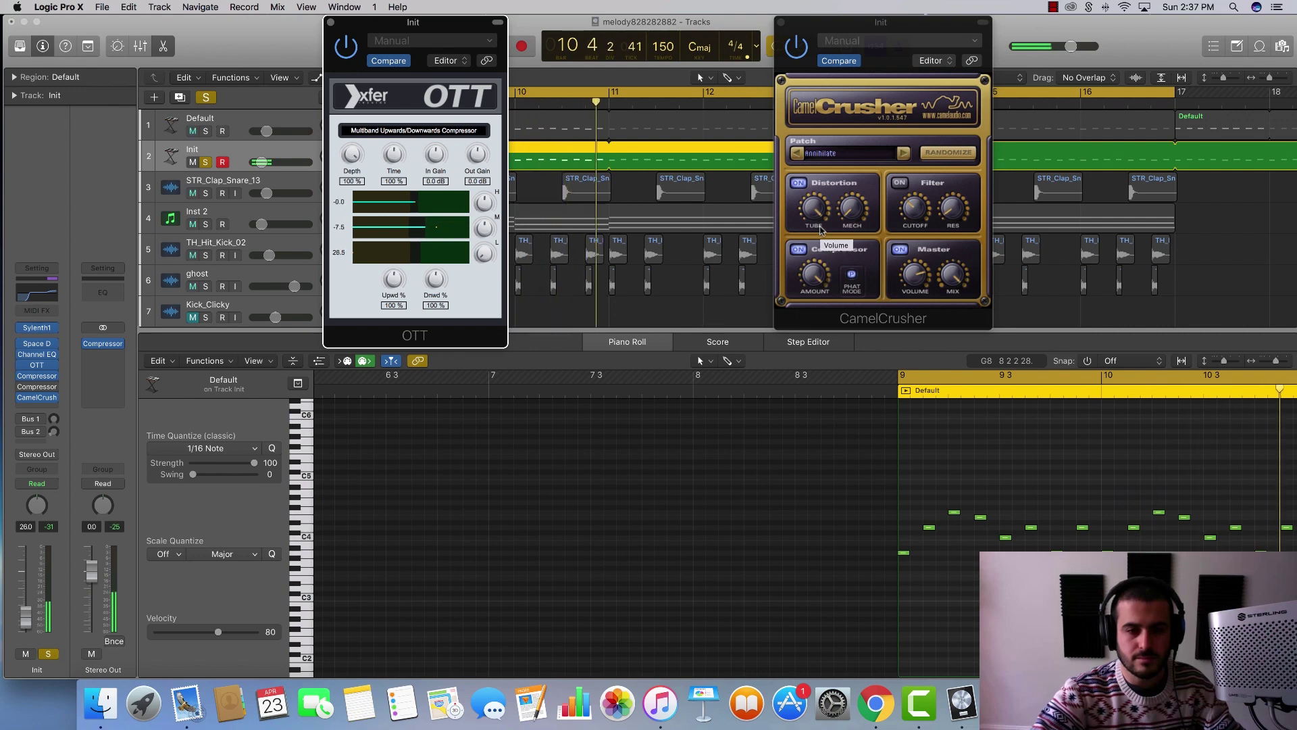
pyautogui.click(781, 21)
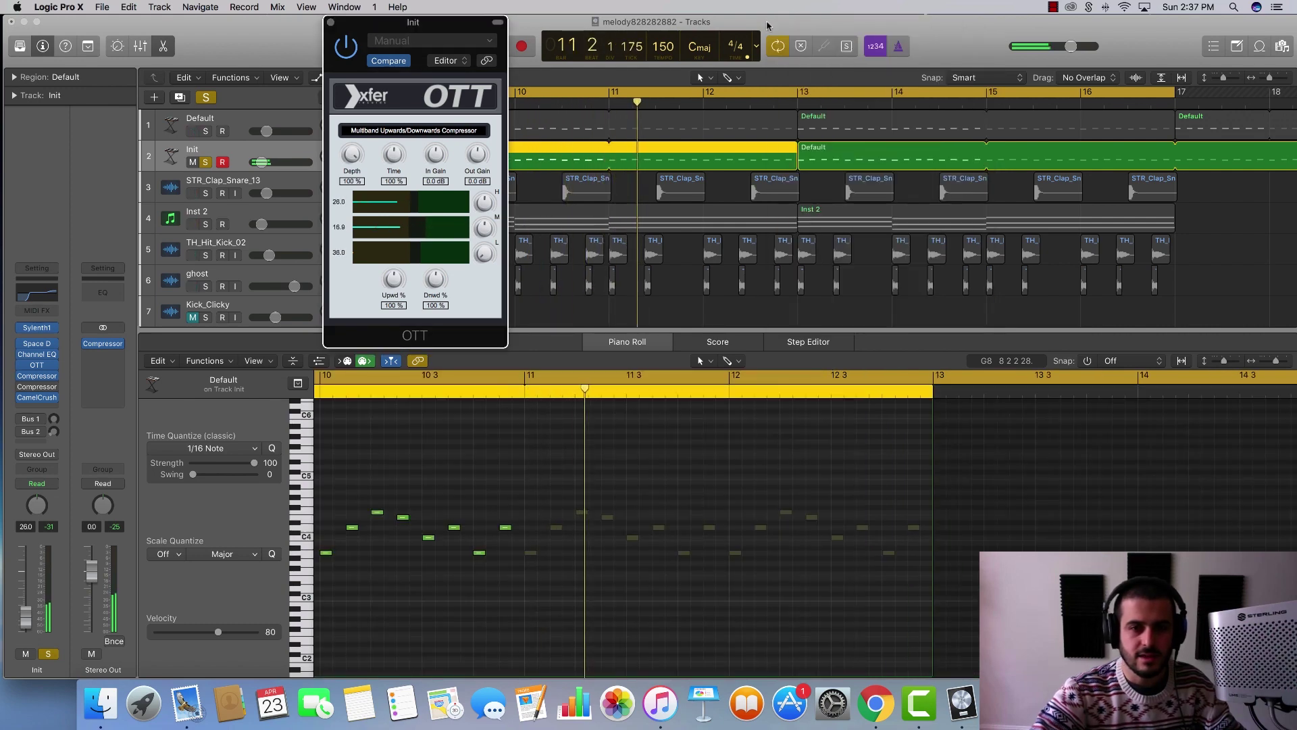
pyautogui.click(331, 22)
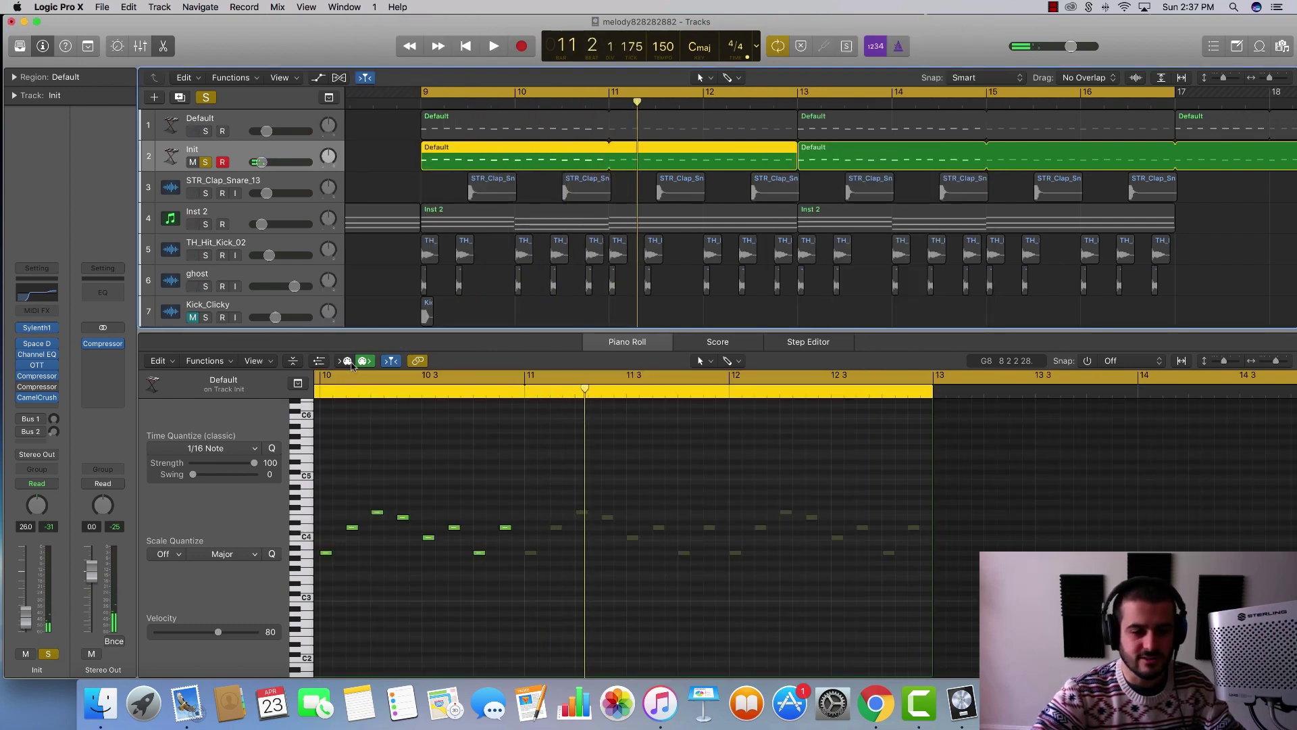
# Step: Hide the Piano Roll editor and turn off solo on the Init track
pyautogui.click(435, 457)
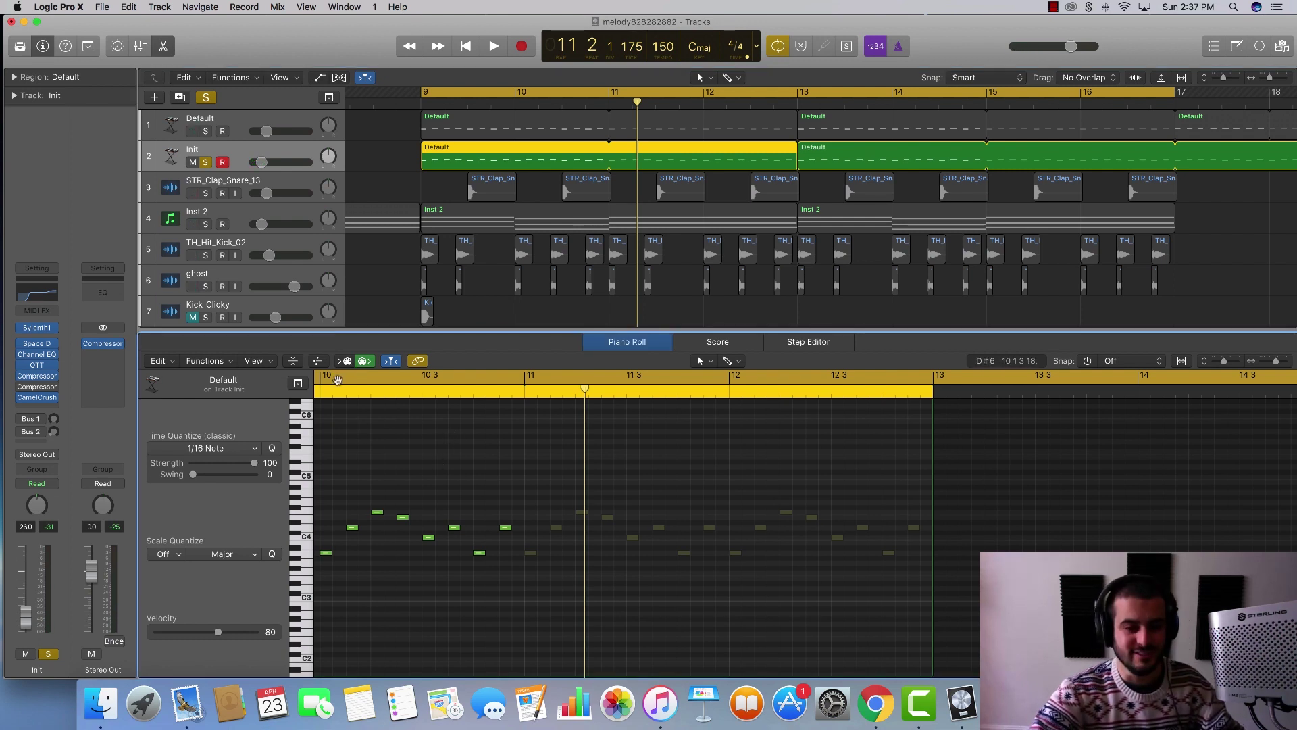
pyautogui.press('p')
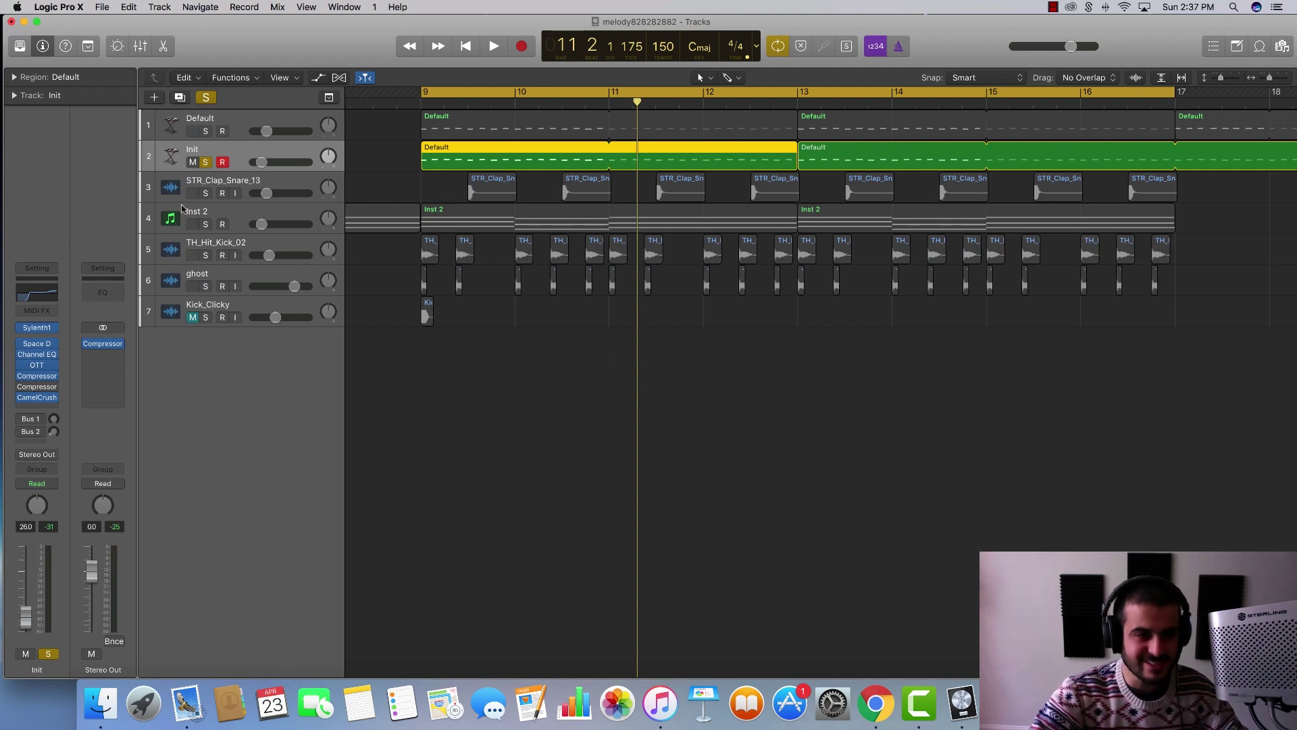
pyautogui.click(206, 162)
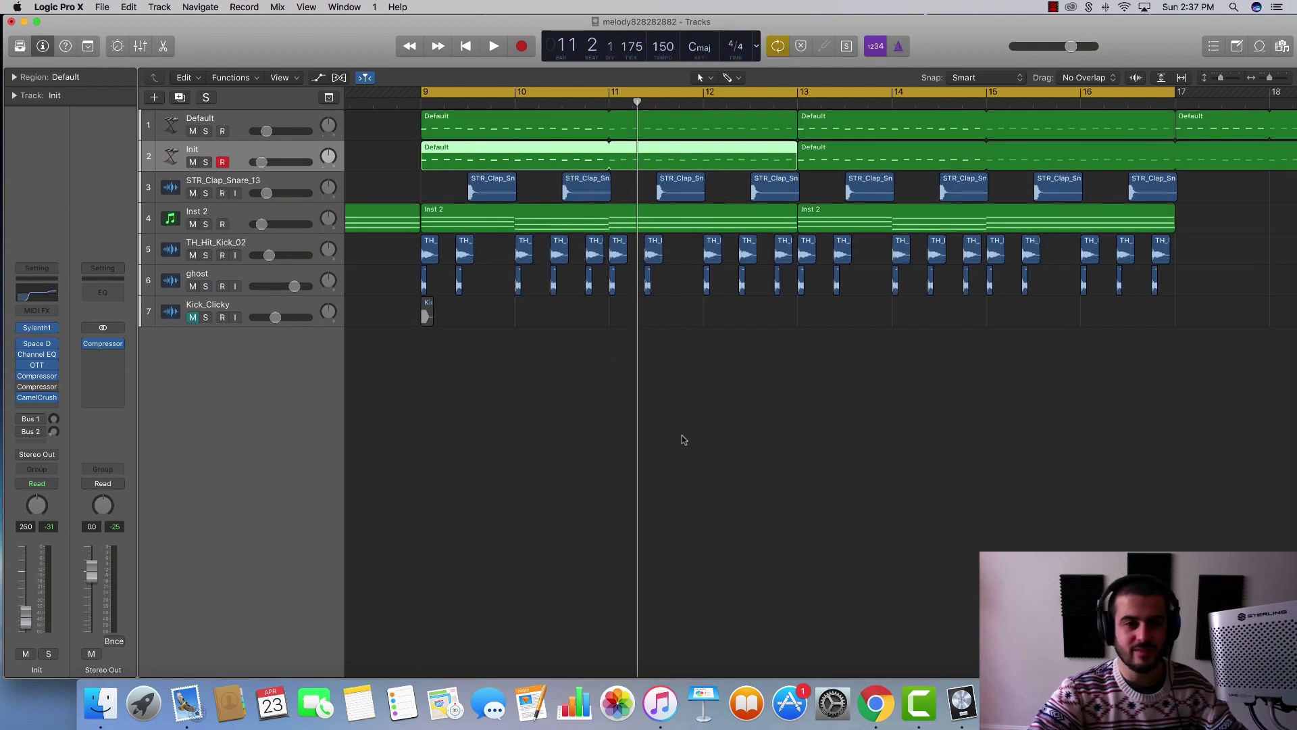
# Step: Switch to Chrome, search Google for "ott xfer" and open the XferRecords.com freeware page
pyautogui.hotkey('ctrl', 'Right')
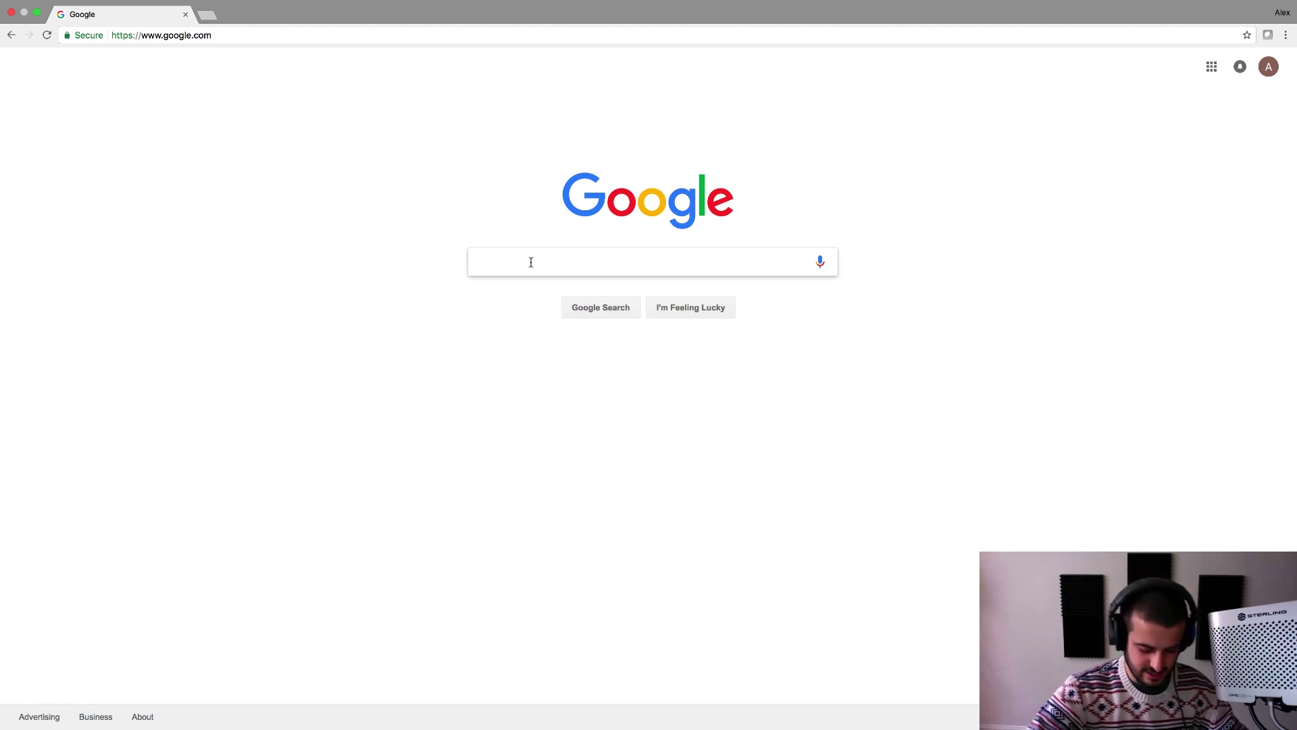
pyautogui.write('o')
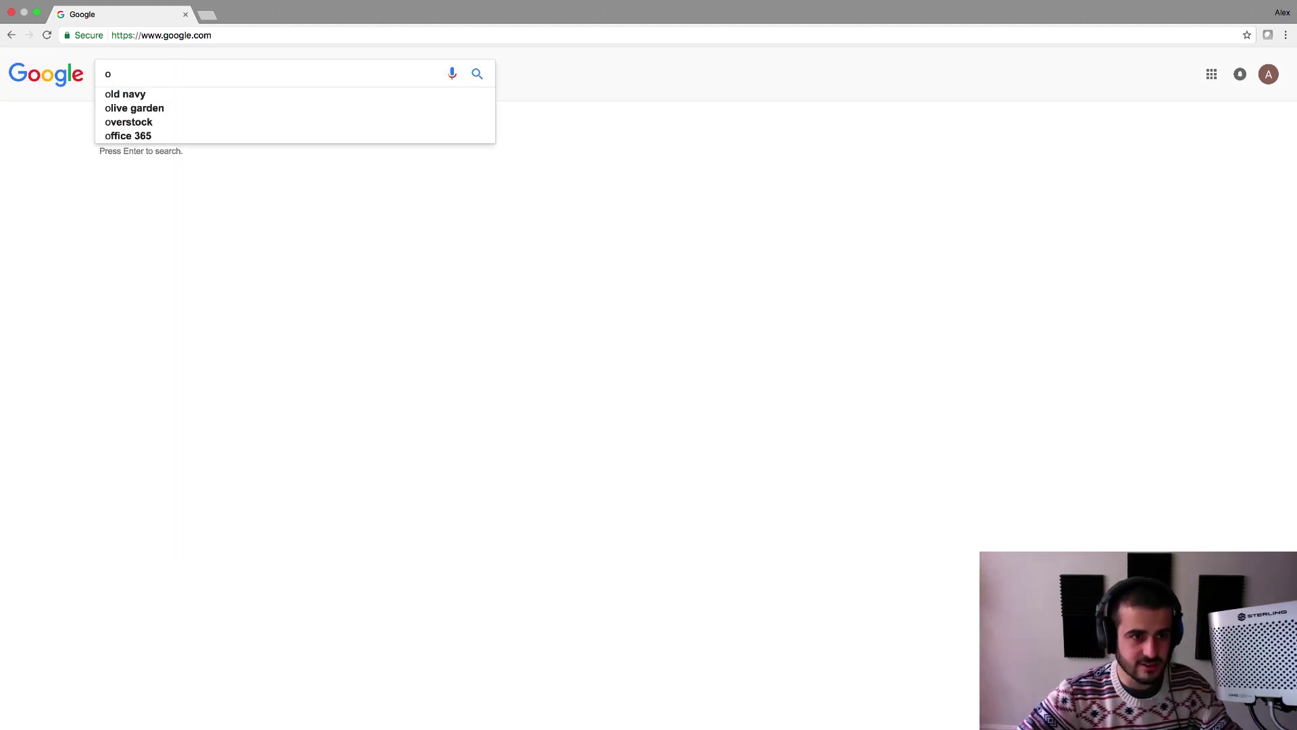
pyautogui.write('tt xfer')
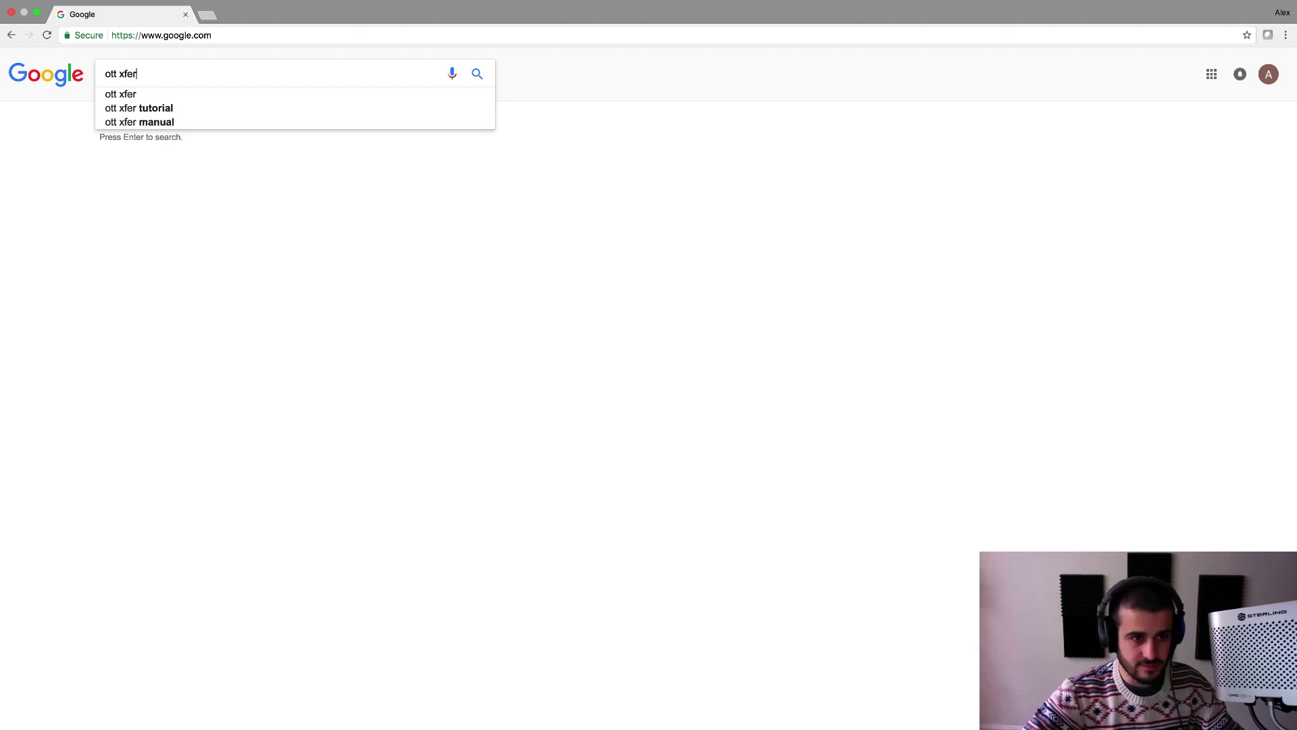
pyautogui.press('Return')
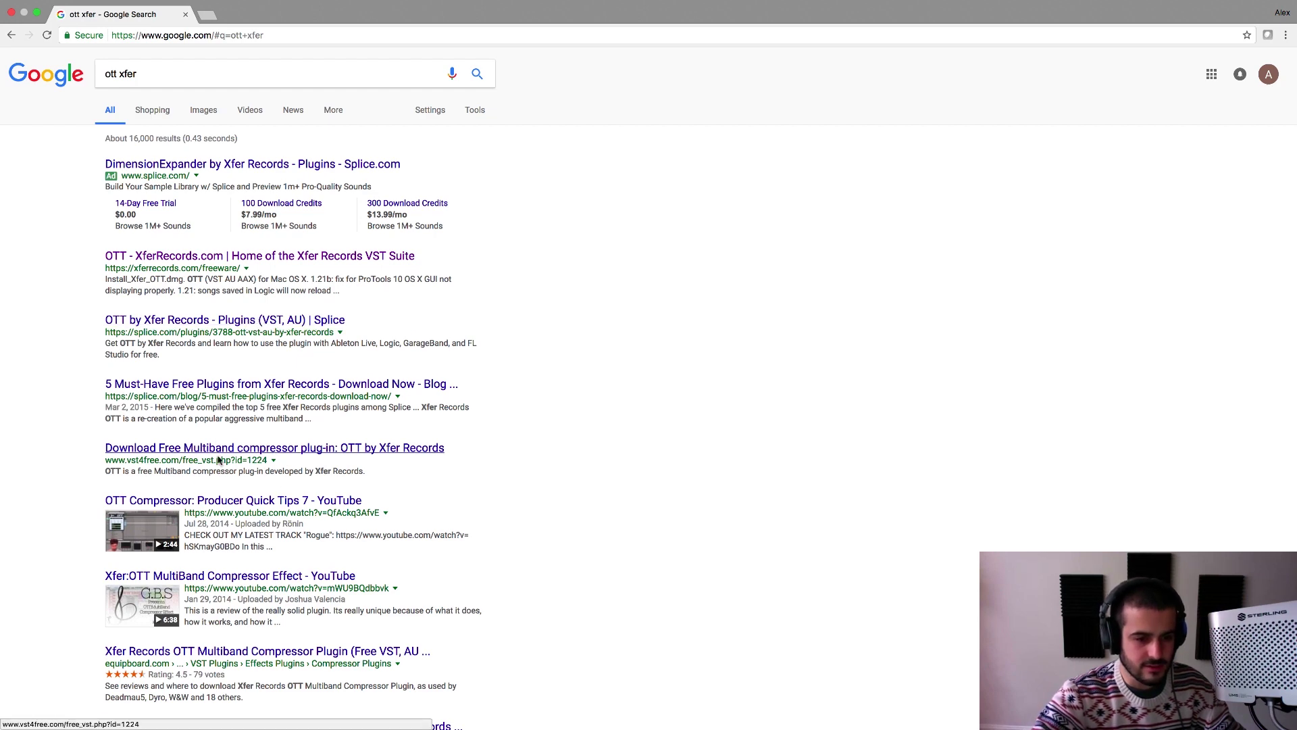
pyautogui.scroll(1, 327, 395)
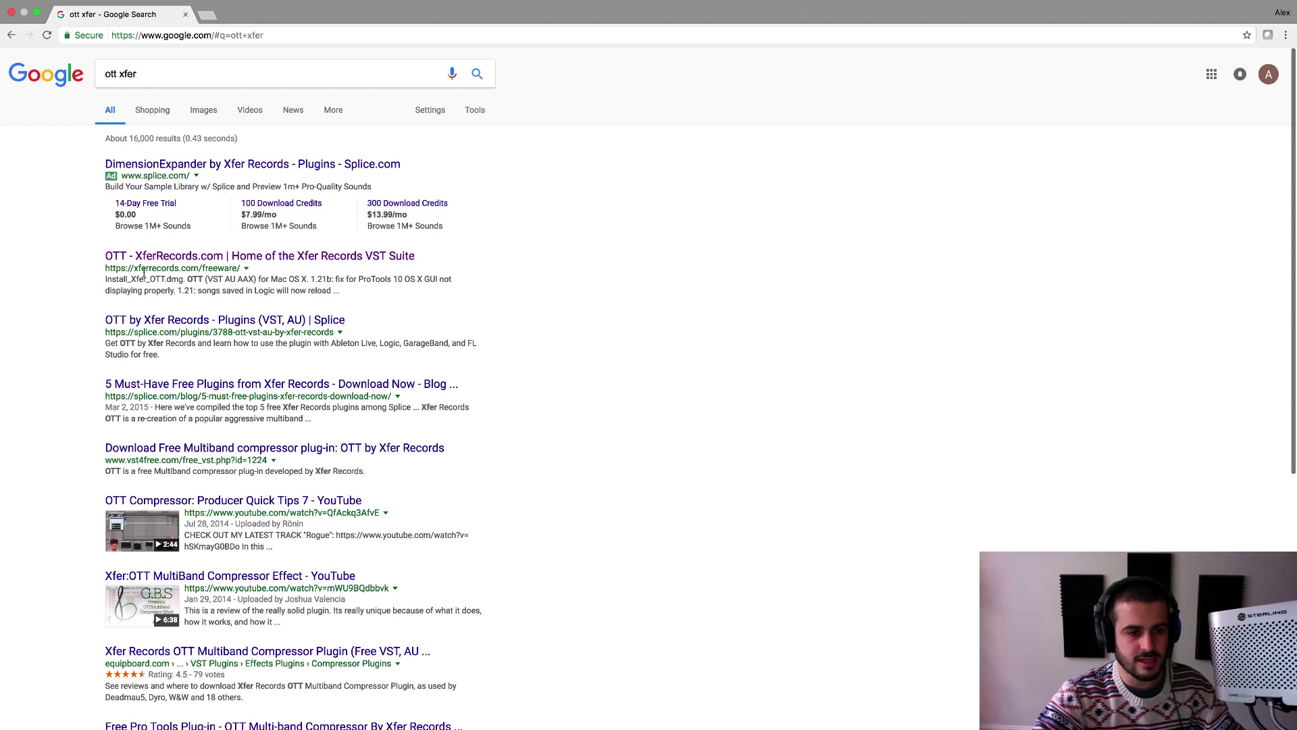
pyautogui.click(176, 261)
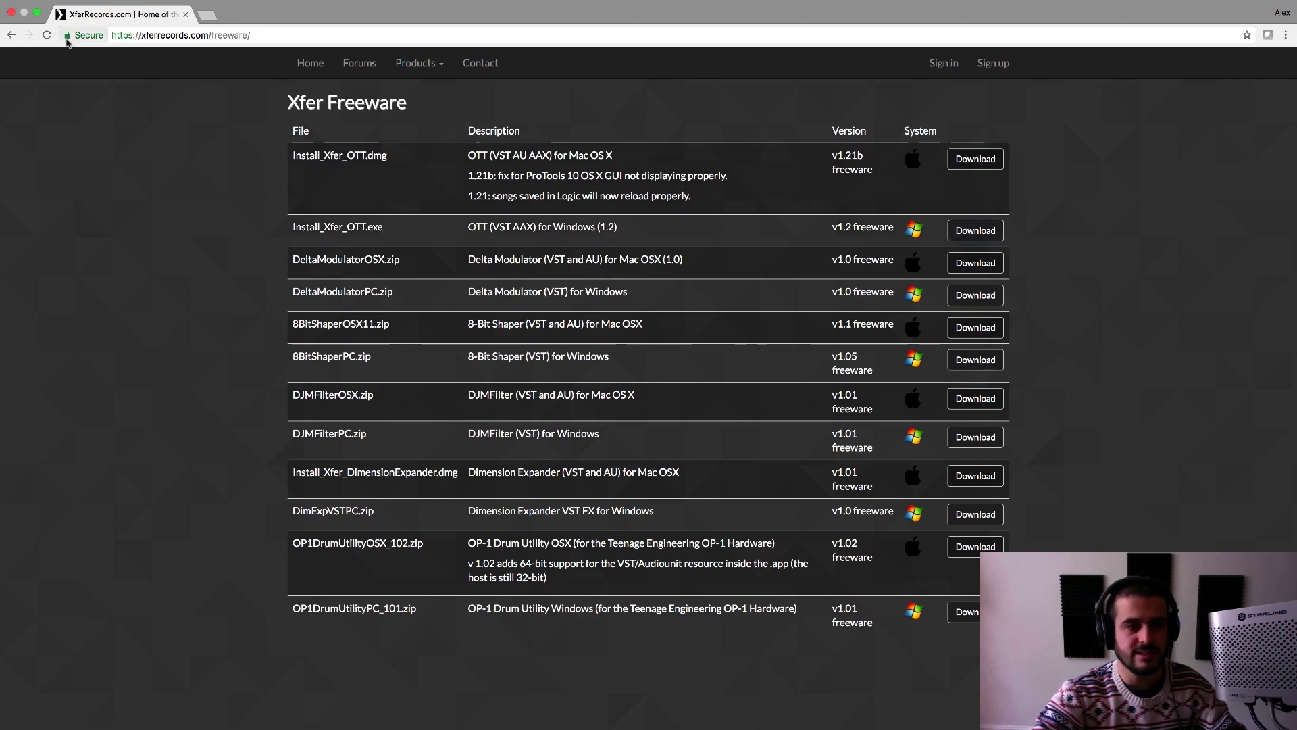
# Step: Return to Google, search for "camel crusher" and open the Audio Plugins for Free result
pyautogui.click(11, 35)
pyautogui.click(204, 82)
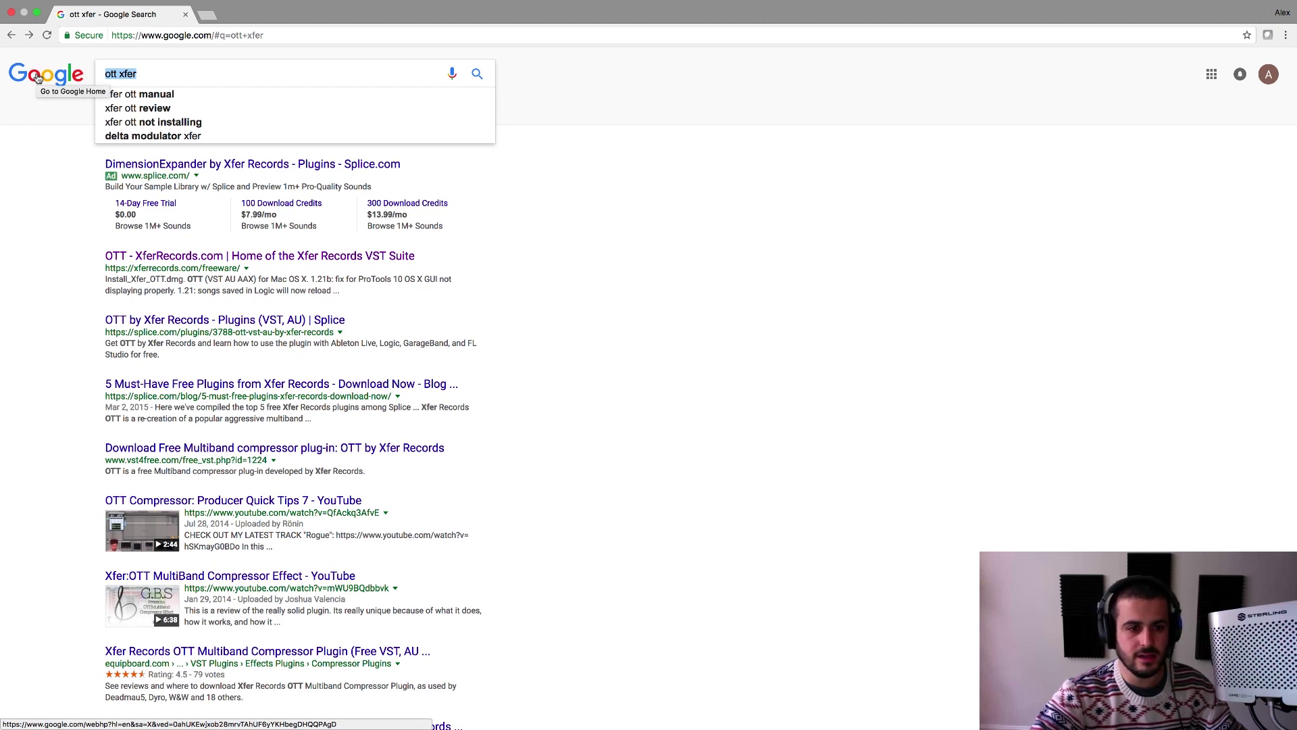
pyautogui.write('camel')
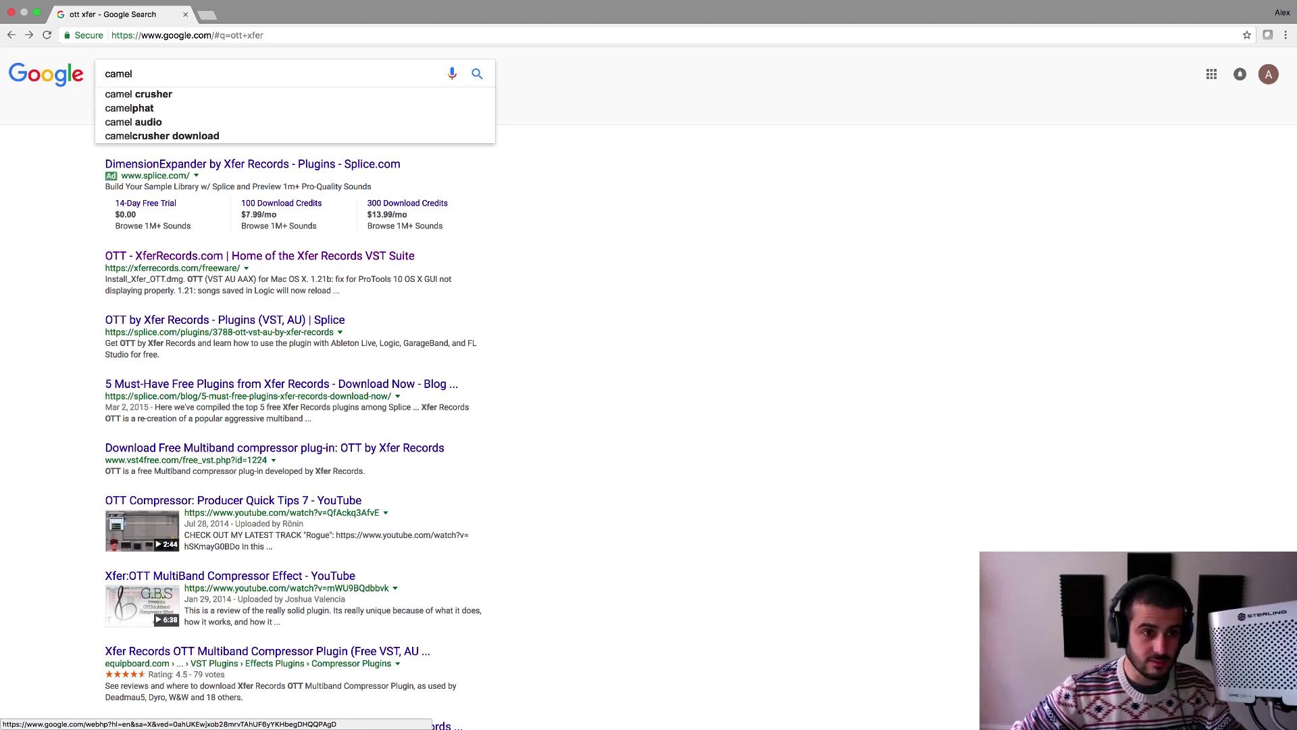
pyautogui.press('Down')
pyautogui.press('Return')
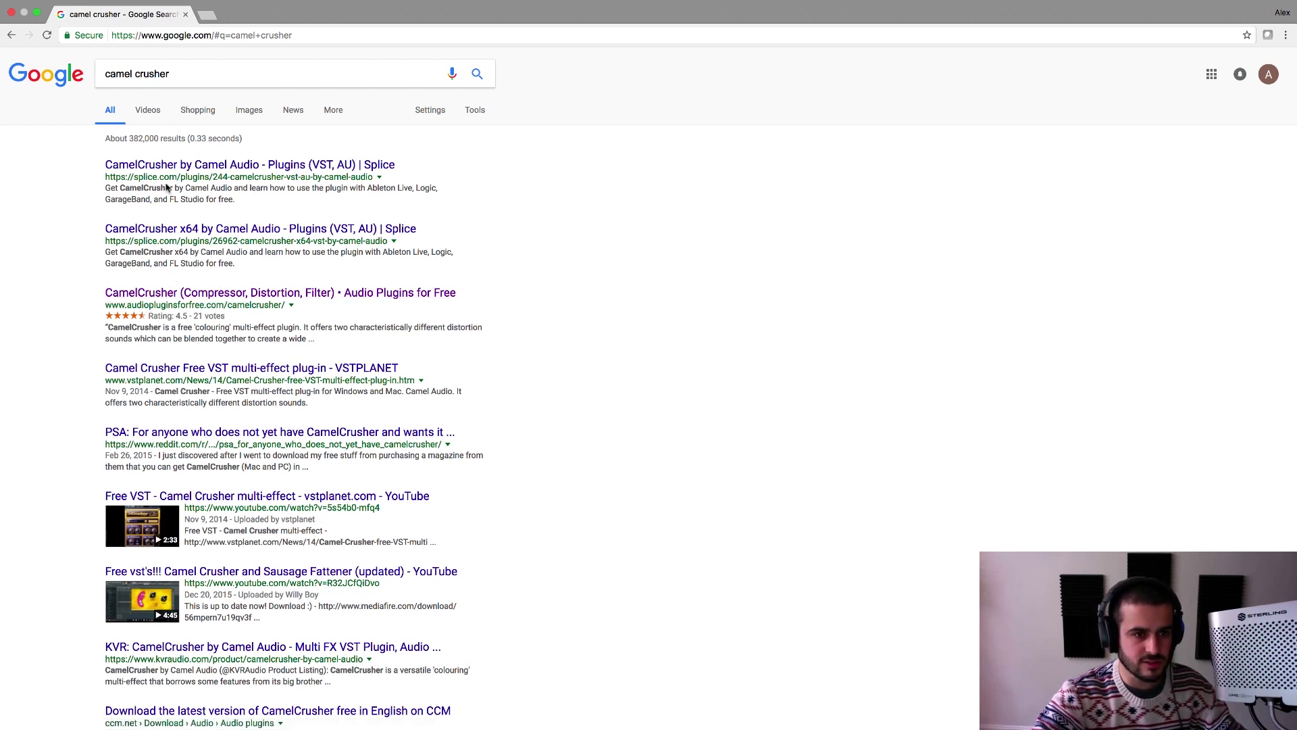
pyautogui.click(175, 297)
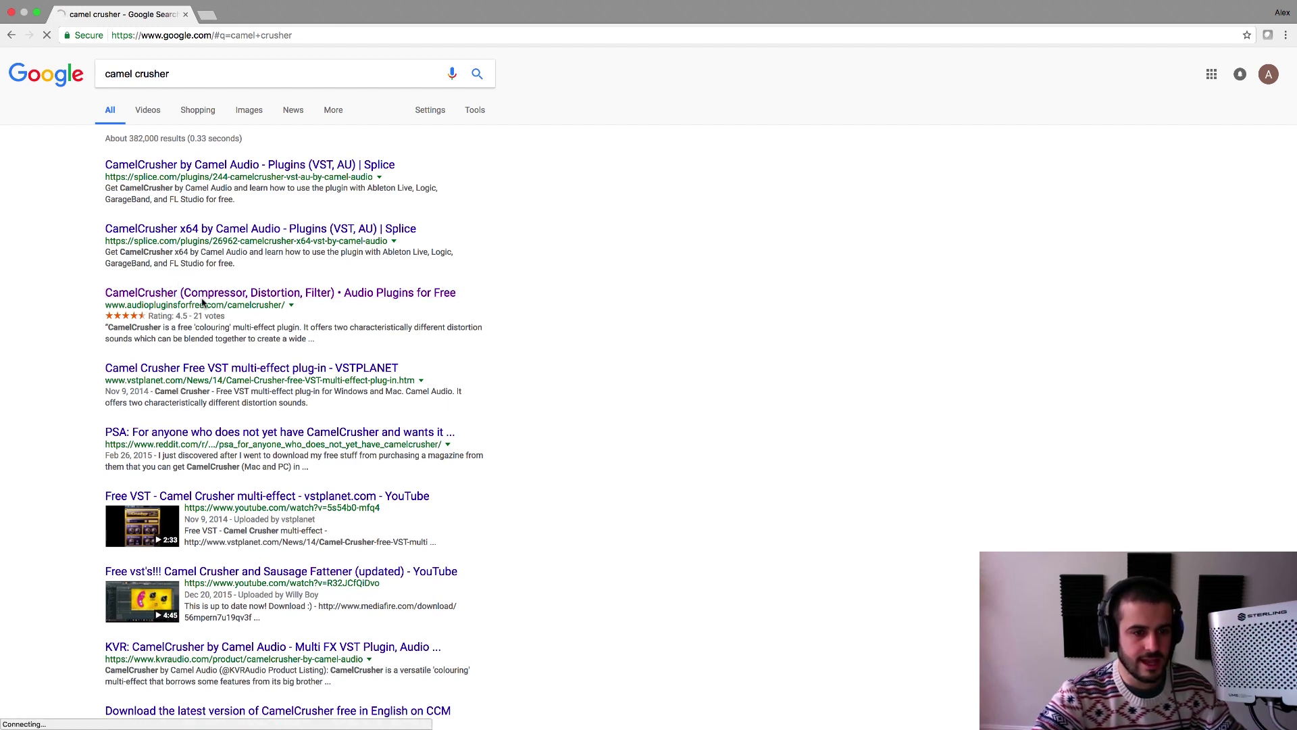
# Step: View CamelCrusher's Dropbox download page, close it and return to the project in Logic Pro X
pyautogui.scroll(-5, 338, 378)
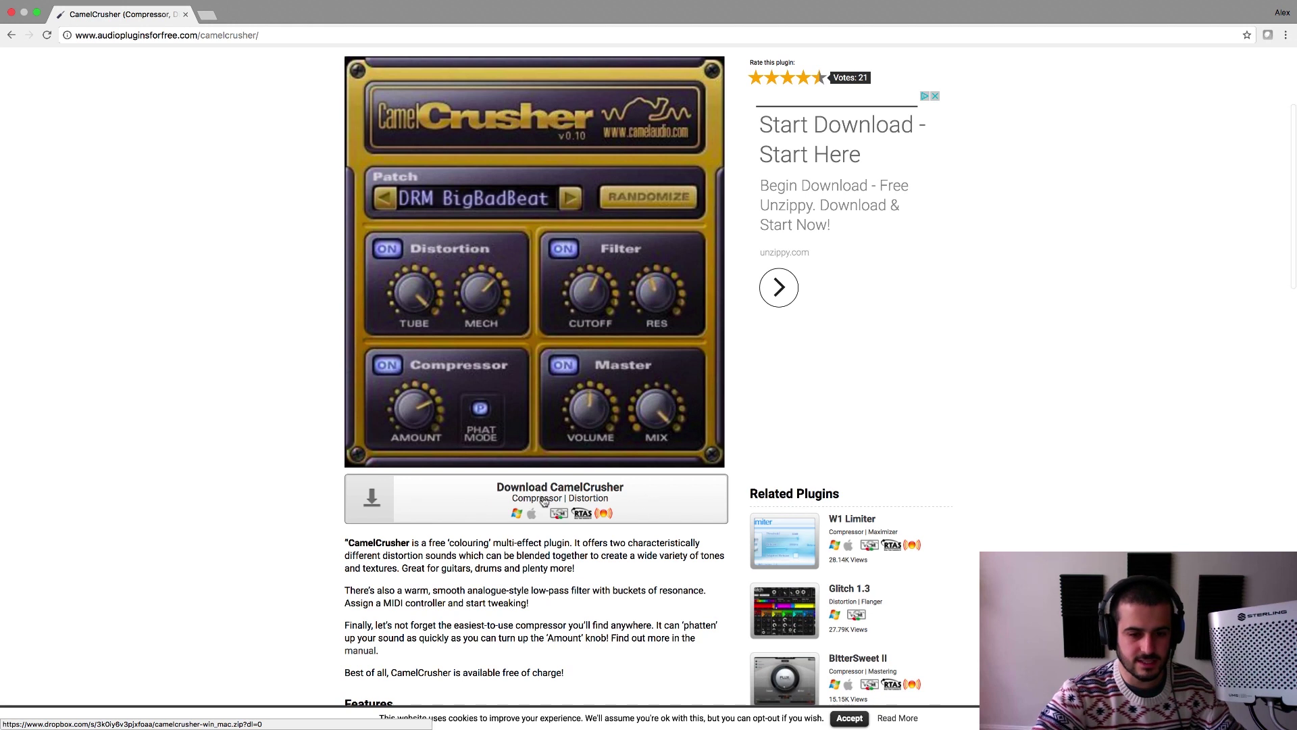
pyautogui.click(380, 501)
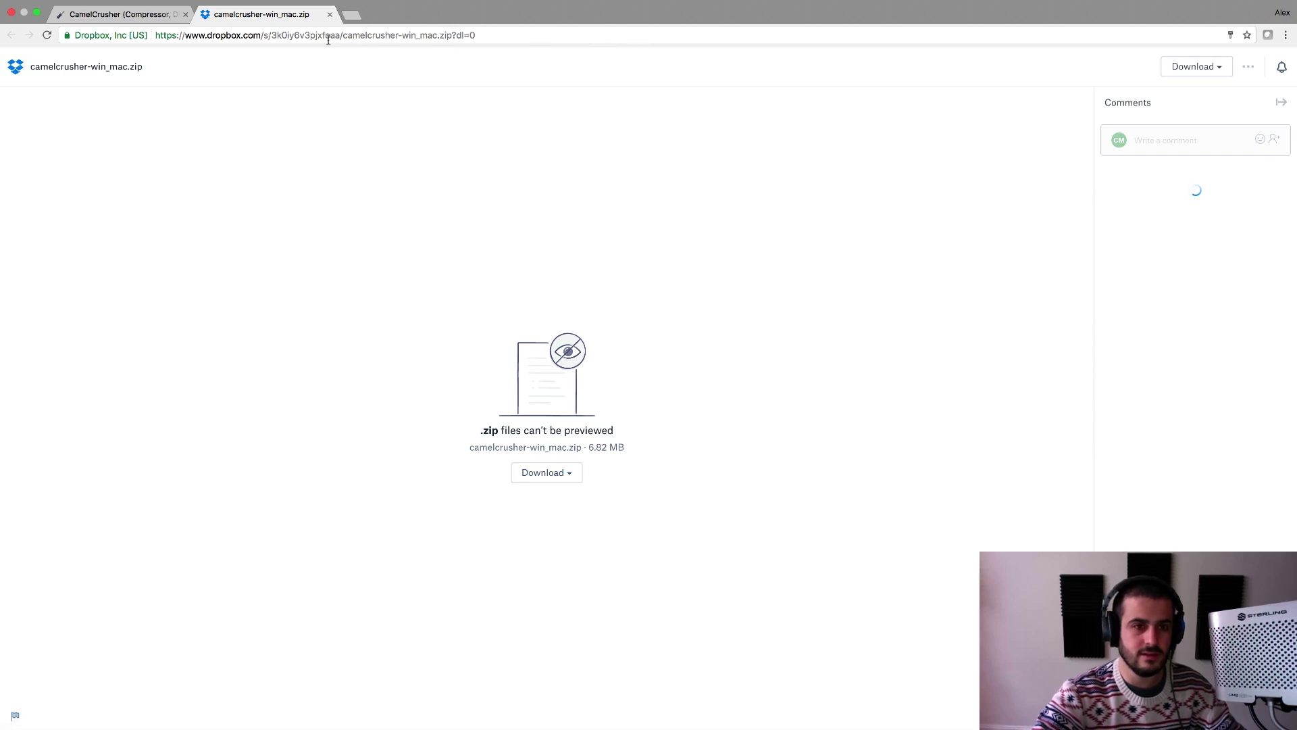
pyautogui.click(329, 15)
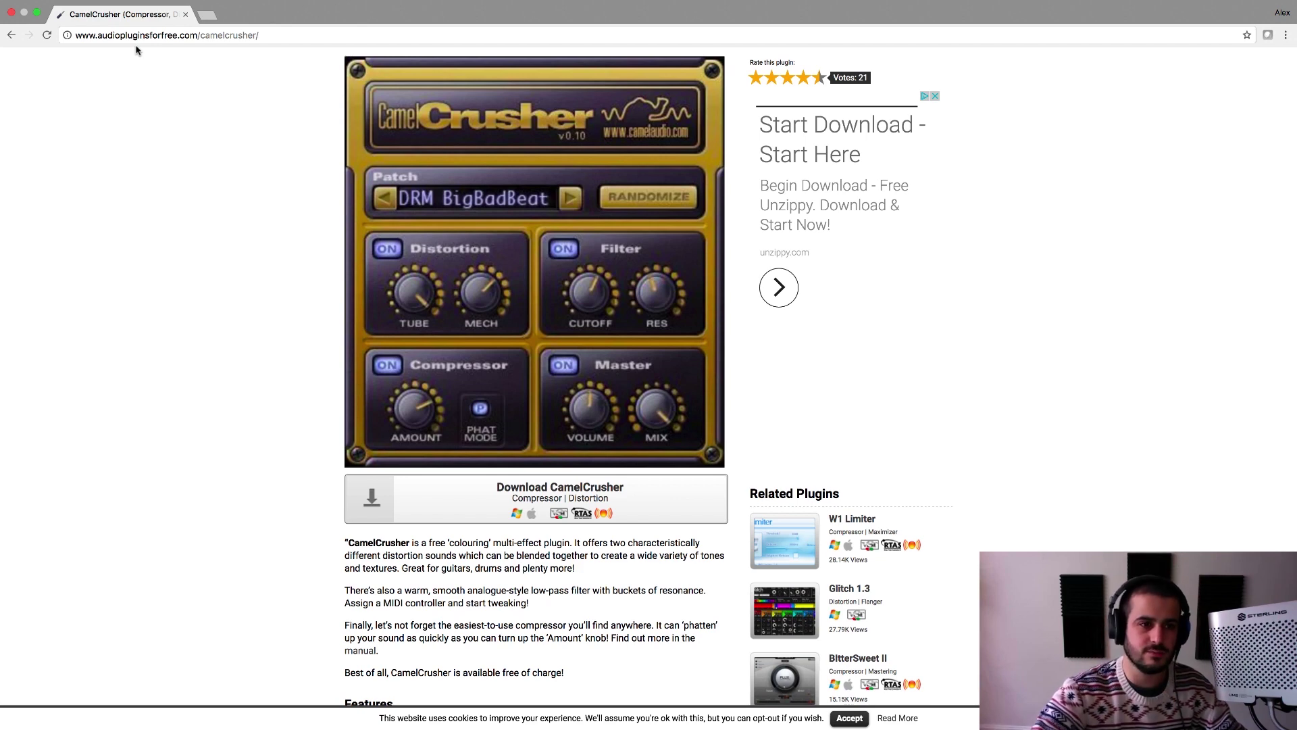
pyautogui.click(12, 34)
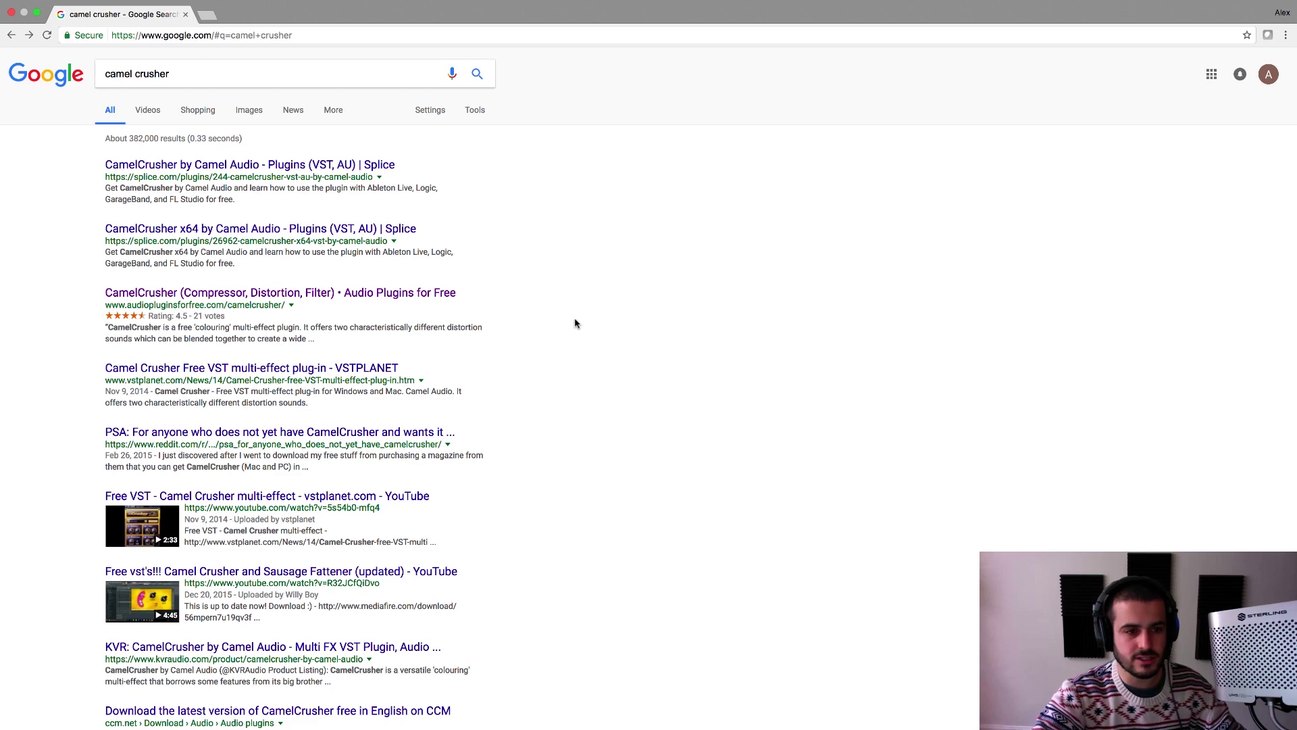
pyautogui.hotkey('ctrl', 'Left')
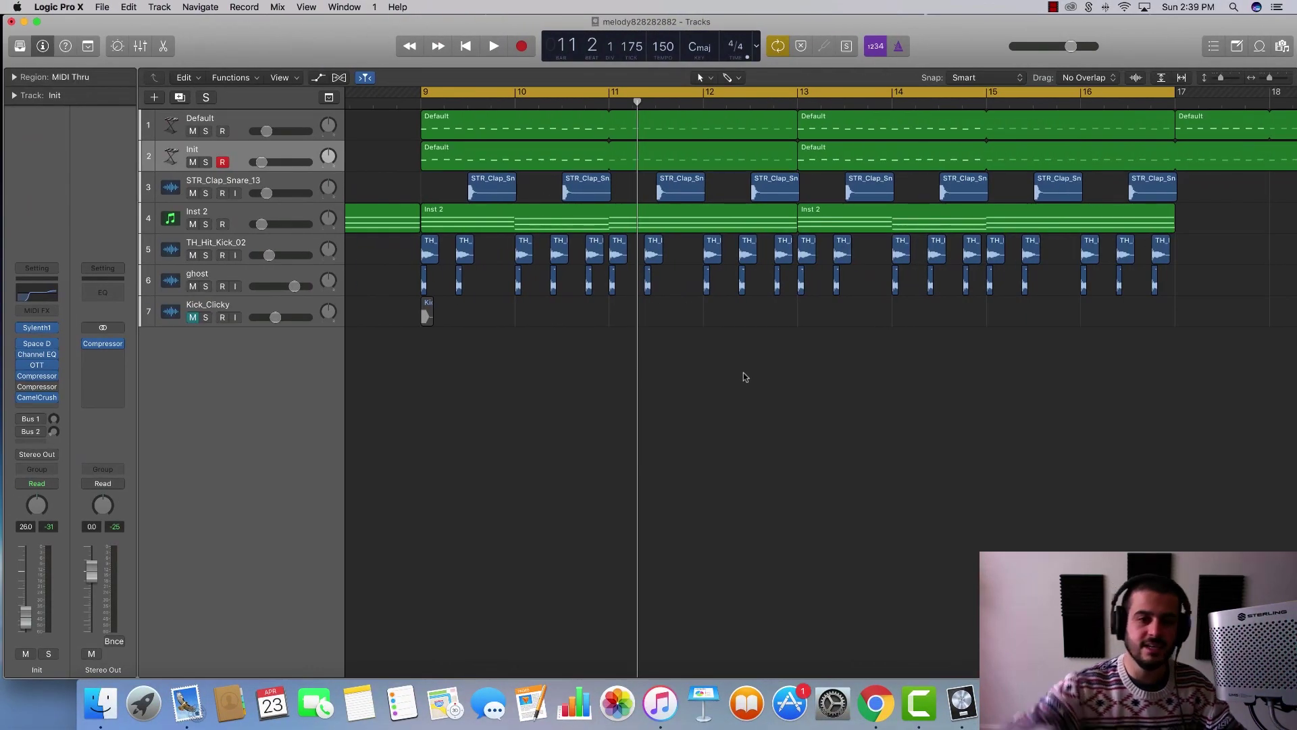